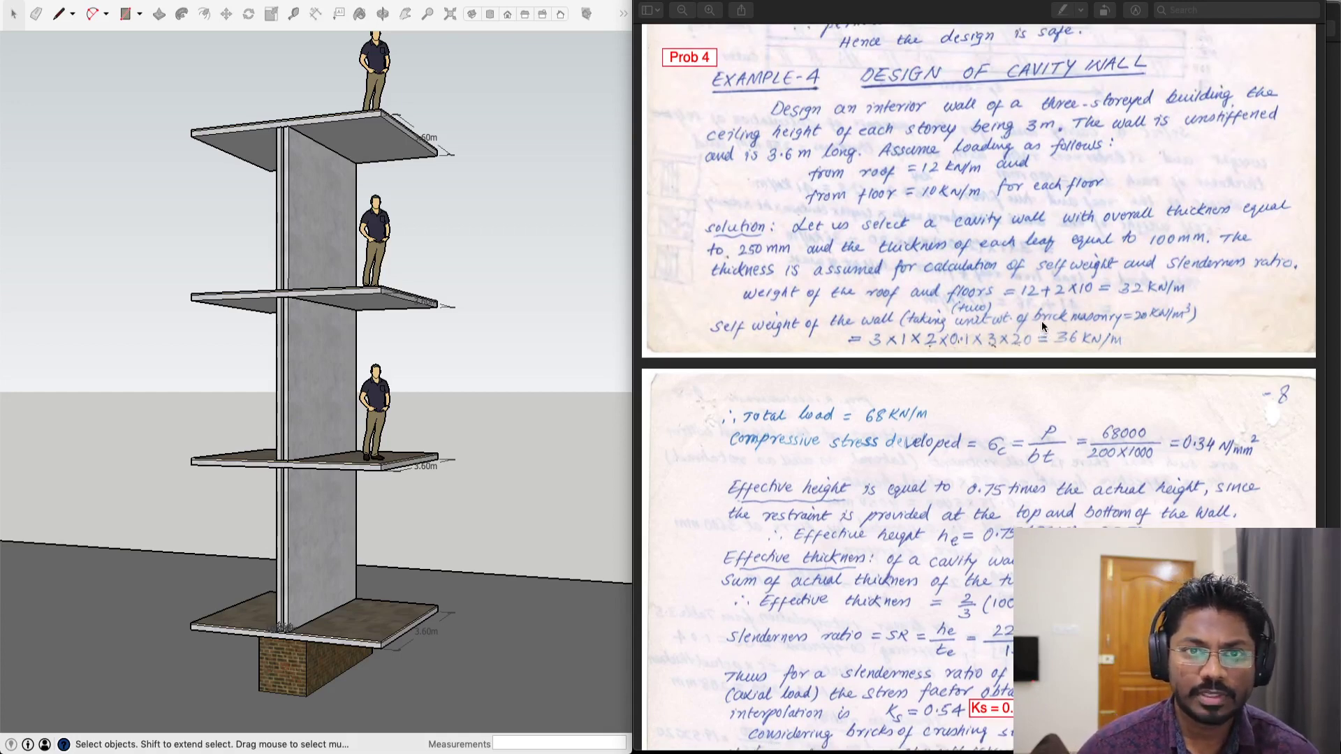
Inspect the brick wall with its regularly spaced piers inside the truss-roofed shed.
left_click(518, 328)
scroll(518, 328, "down", 4)
mouse_move(513, 345)
middle_mouse_down()
mouse_move(345, 404)
mouse_move(115, 372)
middle_mouse_up()
scroll(115, 368, "up", 4)
mouse_move(392, 358)
middle_mouse_down()
mouse_move(312, 363)
mouse_move(370, 377)
mouse_move(294, 377)
mouse_move(356, 373)
mouse_move(338, 404)
mouse_move(350, 400)
mouse_move(332, 399)
mouse_move(355, 397)
mouse_move(372, 417)
middle_mouse_up()
scroll(312, 363, "up", 3)
scroll(358, 376, "down", 2)
scroll(329, 424, "up", 5)
scroll(333, 399, "down", 3)
scroll(326, 418, "up", 4)
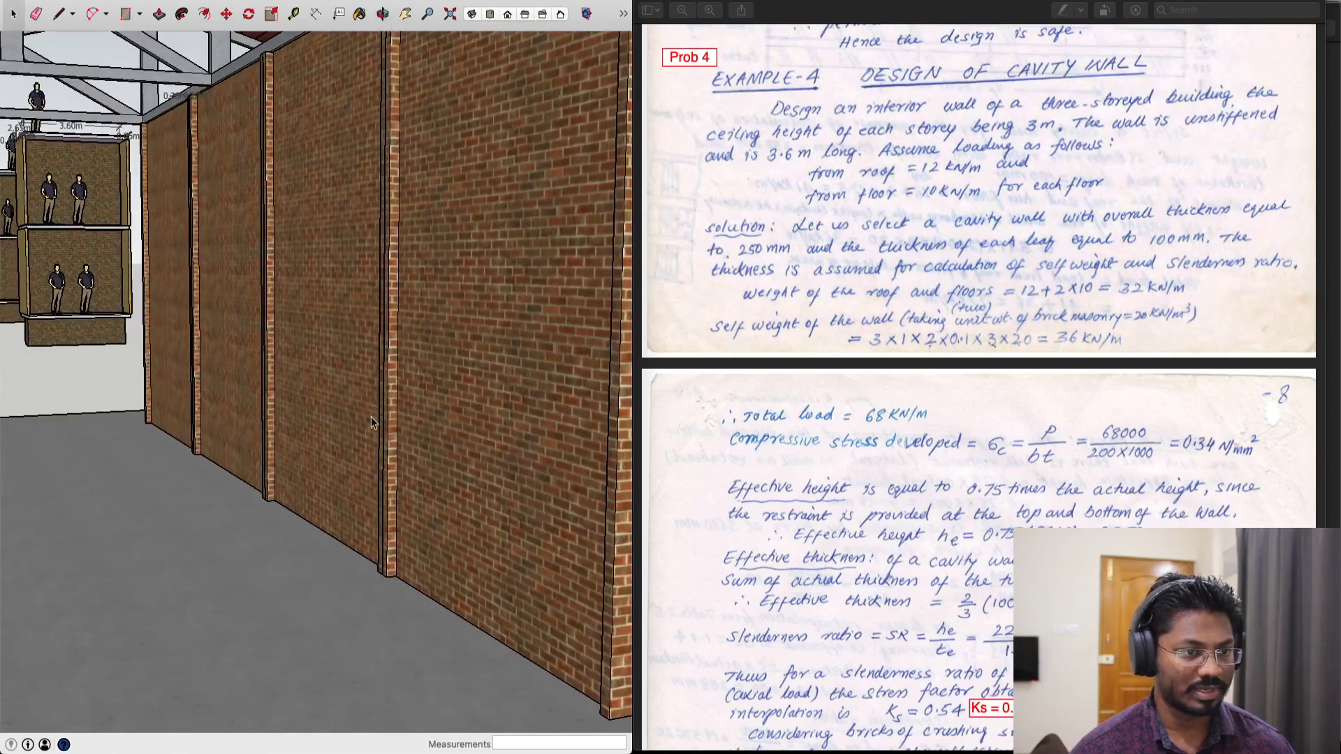
scroll(377, 430, "down", 3)
scroll(387, 459, "up", 4)
middle_click_drag(392, 466, 398, 469)
scroll(423, 473, "down", 8)
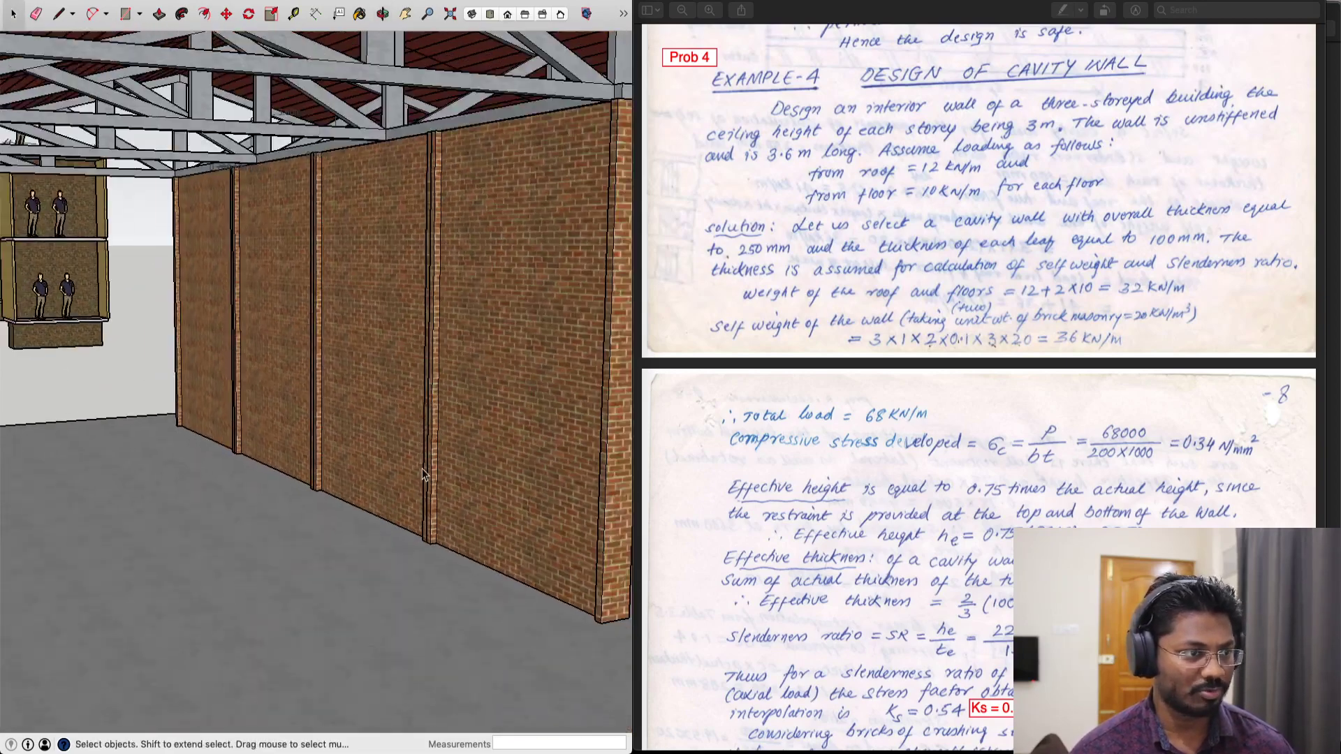
Examine the two-storey brick wall with cross walls and the neighbouring two-storey brick wall without cross walls.
scroll(150, 313, "up", 10)
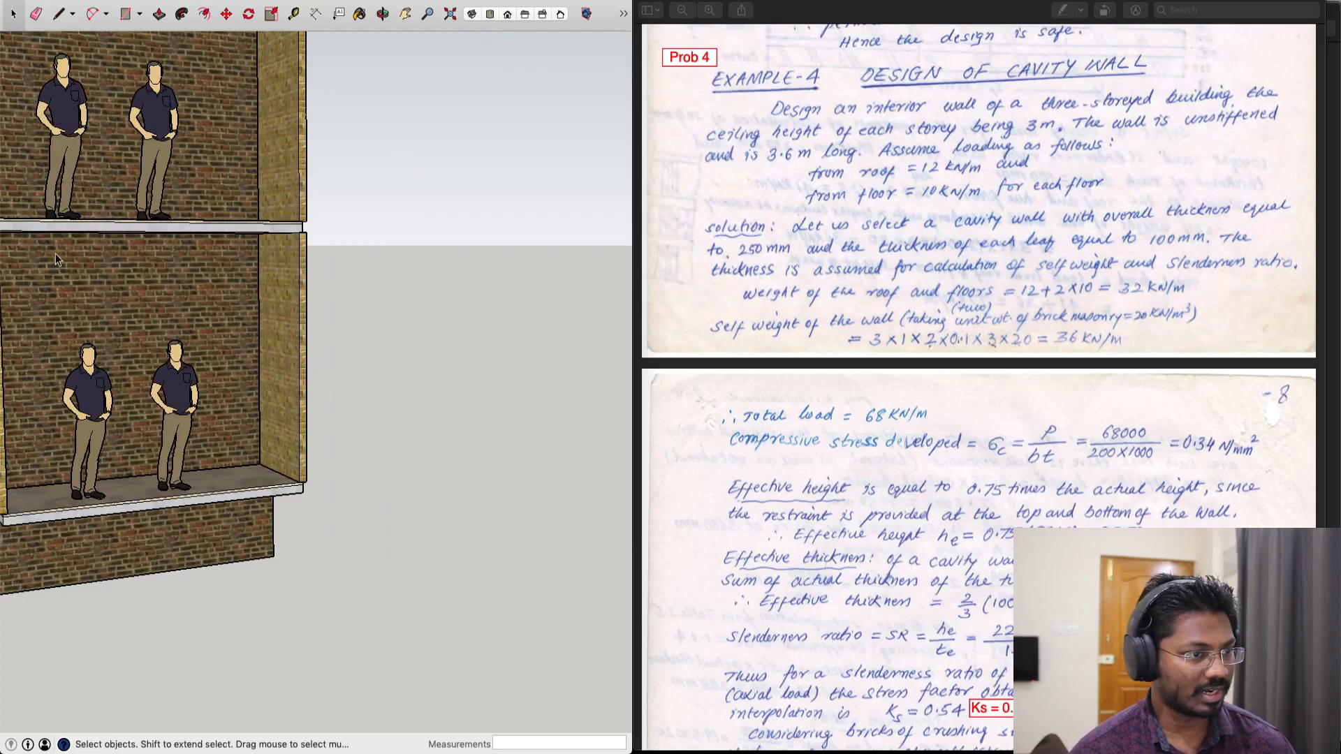
mouse_move(56, 254)
middle_mouse_down("shift")
mouse_move(399, 390)
mouse_move(174, 400)
mouse_move(355, 384)
middle_mouse_up("shift")
scroll(382, 380, "down", 2)
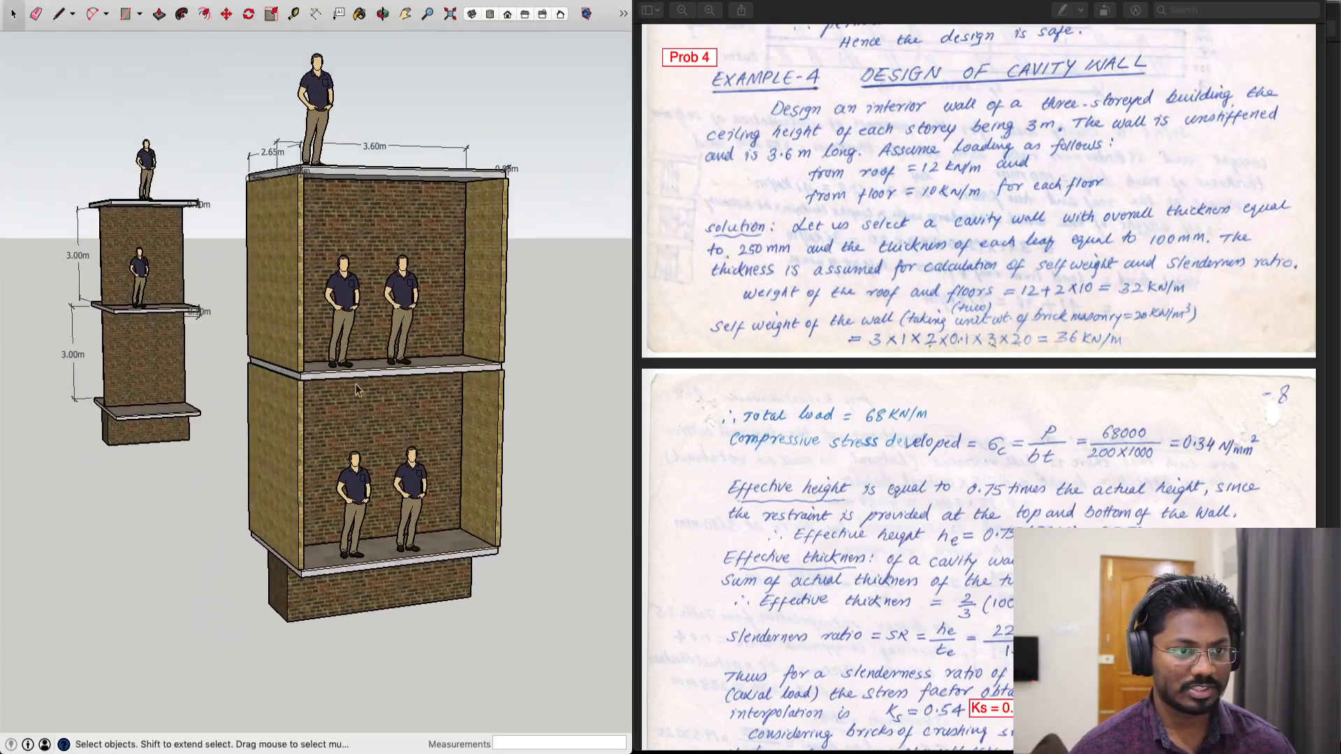
scroll(384, 323, "up", 6)
middle_click_drag(428, 336, 412, 328)
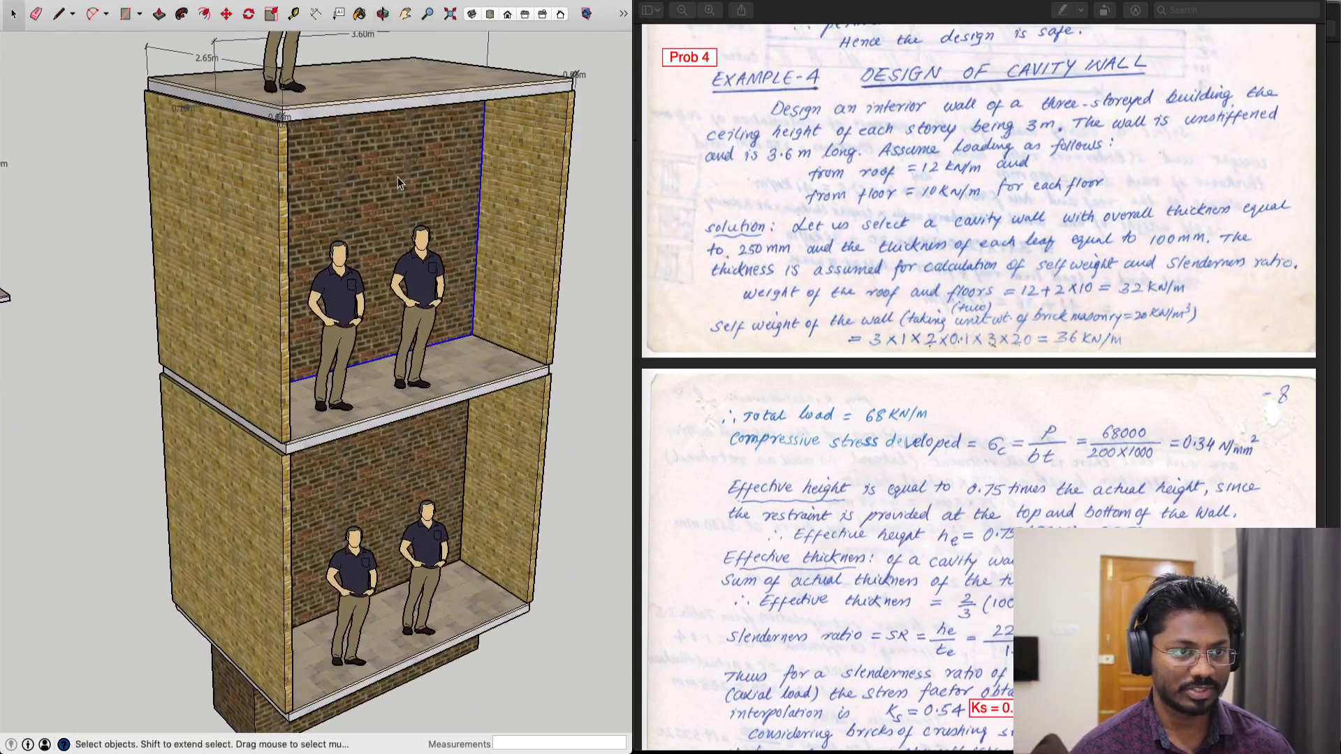
scroll(402, 456, "down", 6)
scroll(124, 293, "up", 4)
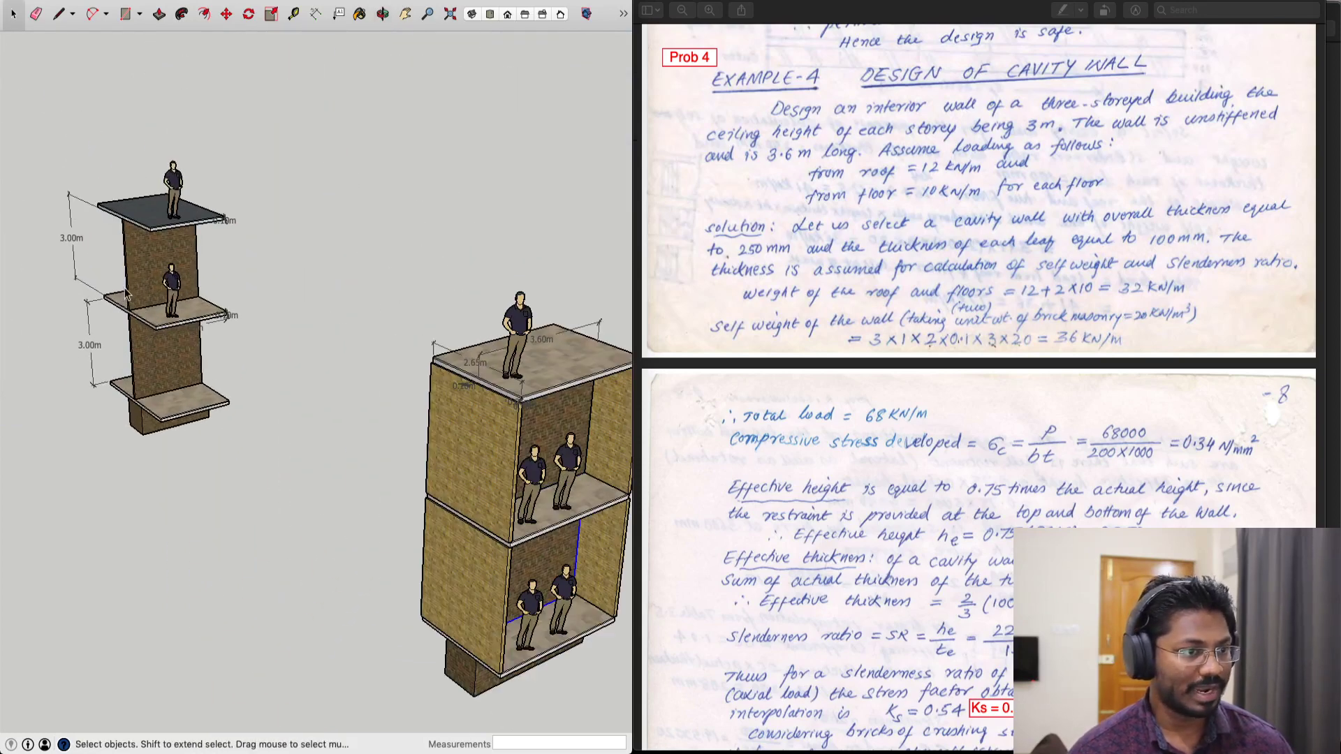
middle_click_drag(124, 342, 153, 342)
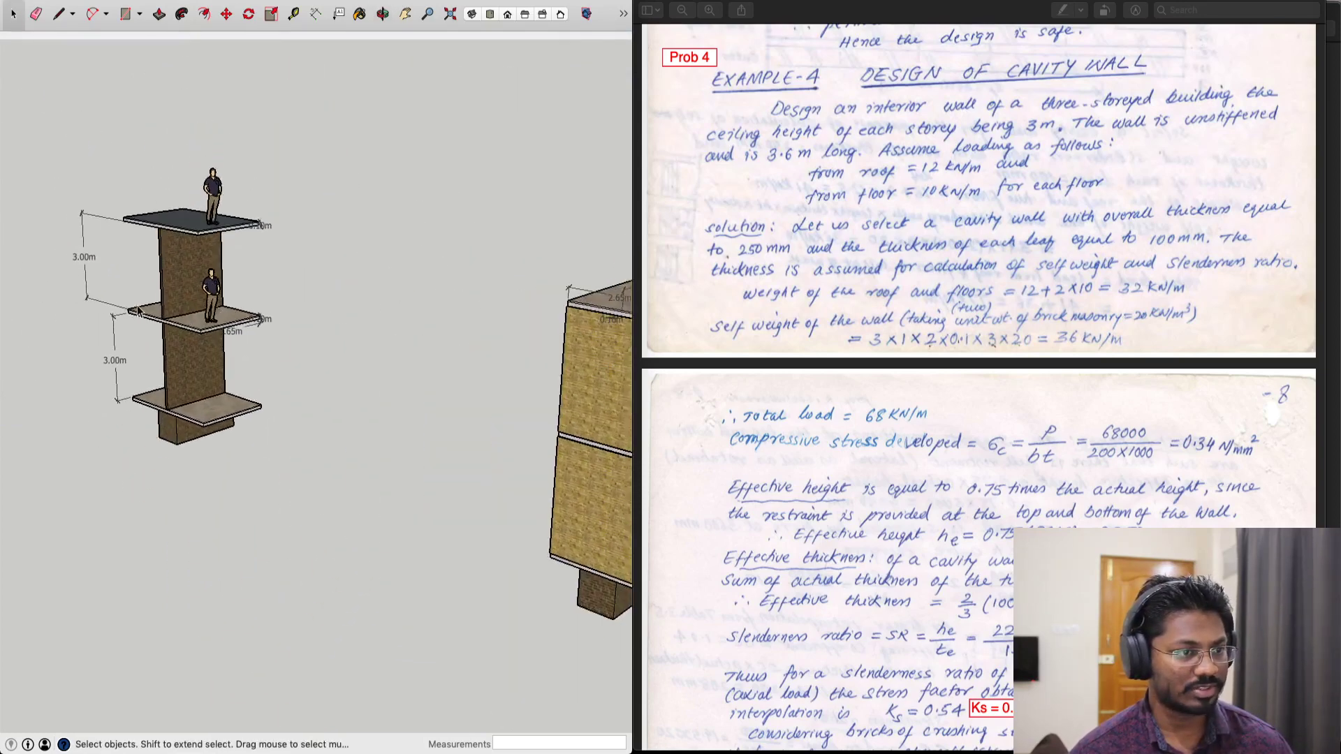
scroll(158, 318, "up", 4)
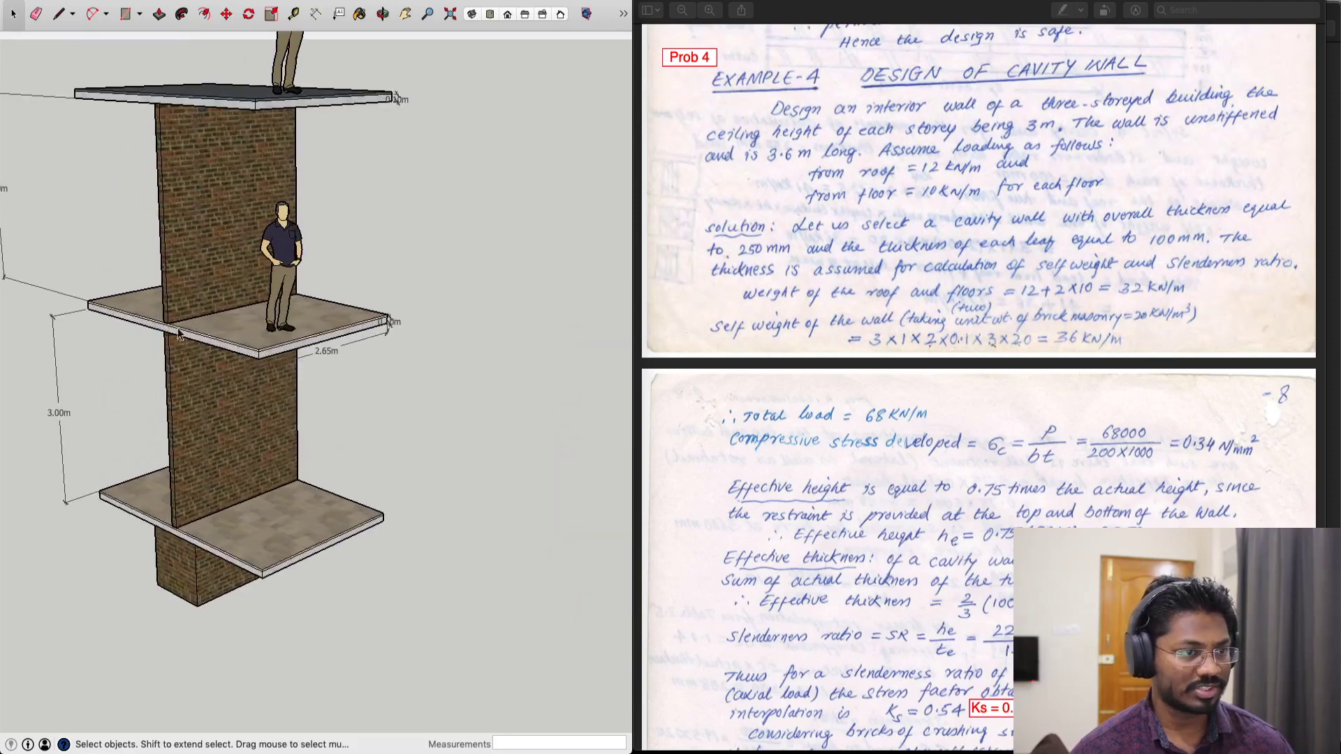
mouse_move(283, 314)
middle_mouse_down()
mouse_move(336, 269)
mouse_move(249, 312)
middle_mouse_up()
scroll(250, 312, "down", 4)
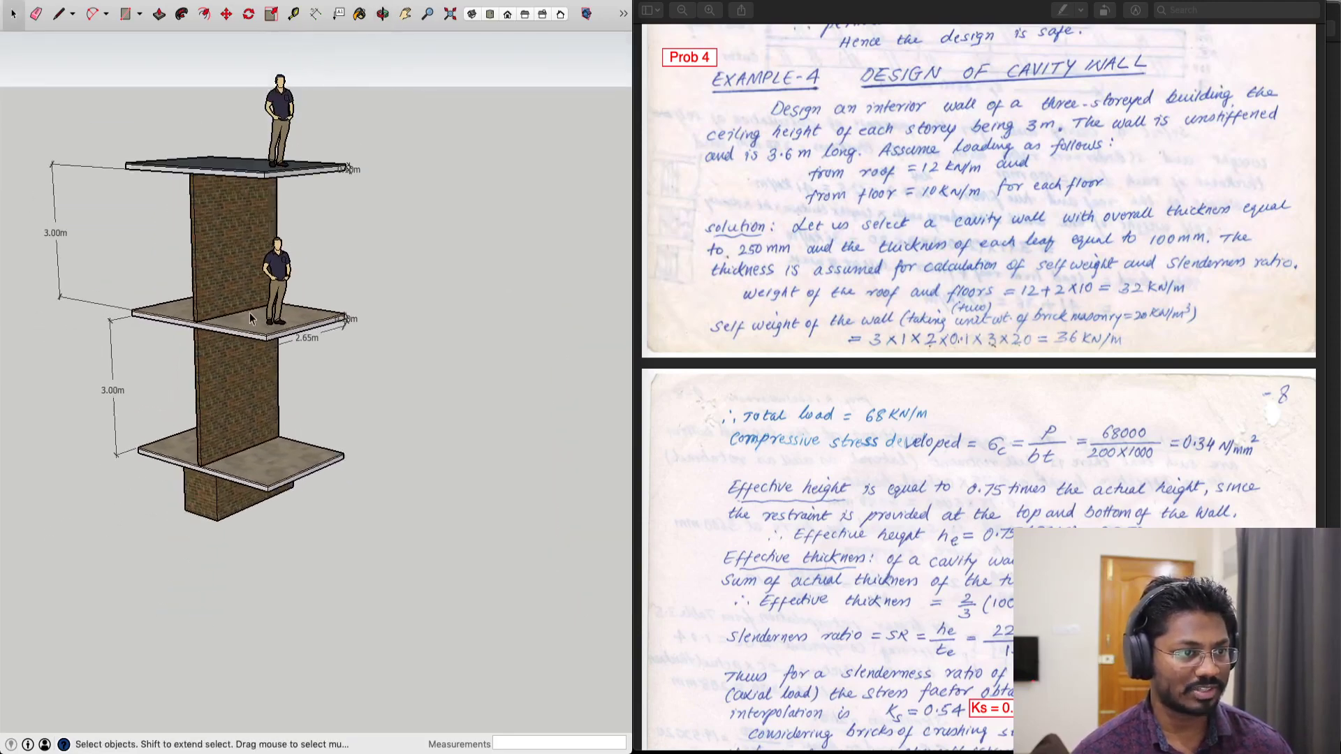
scroll(220, 262, "up", 3)
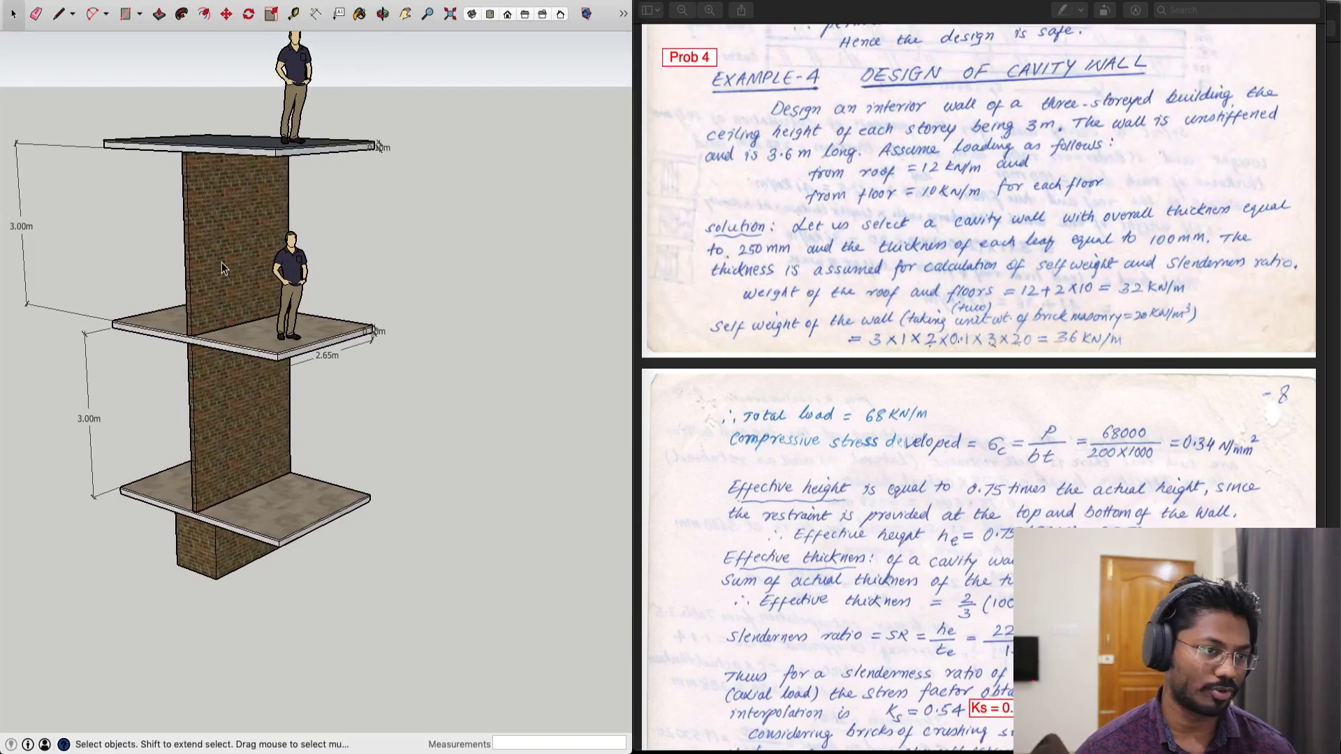
Survey all the wall models around the shed and return to the three-storey cavity wall model.
scroll(220, 260, "down", 8)
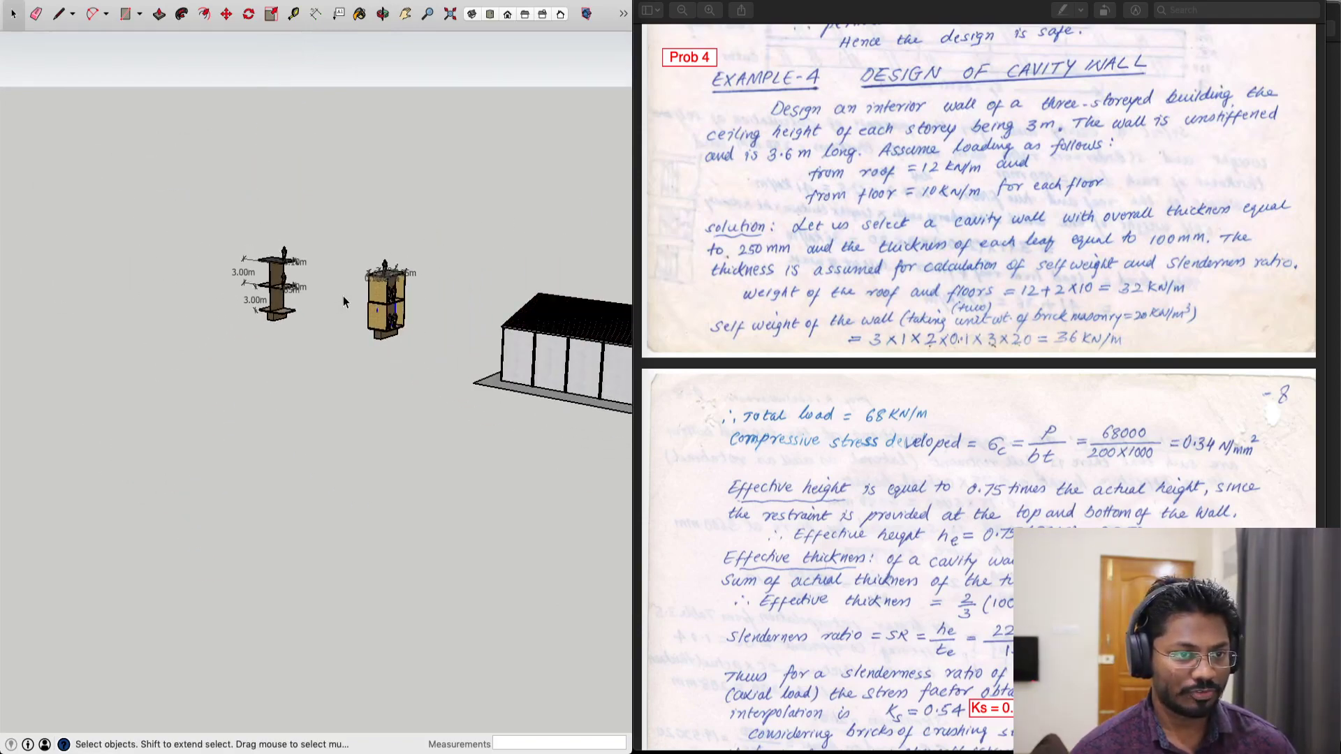
middle_click_drag(343, 297, 207, 286)
scroll(208, 286, "up", 2)
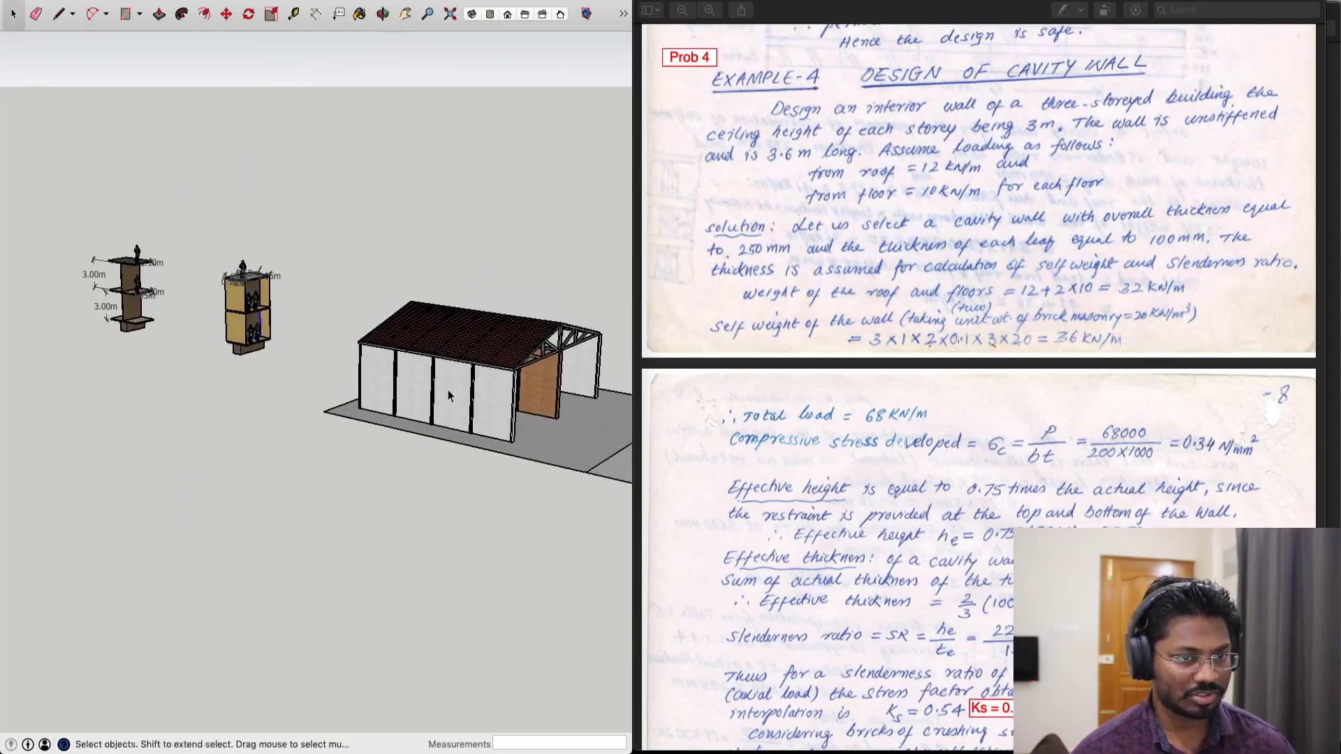
middle_click_drag(448, 395, 366, 263)
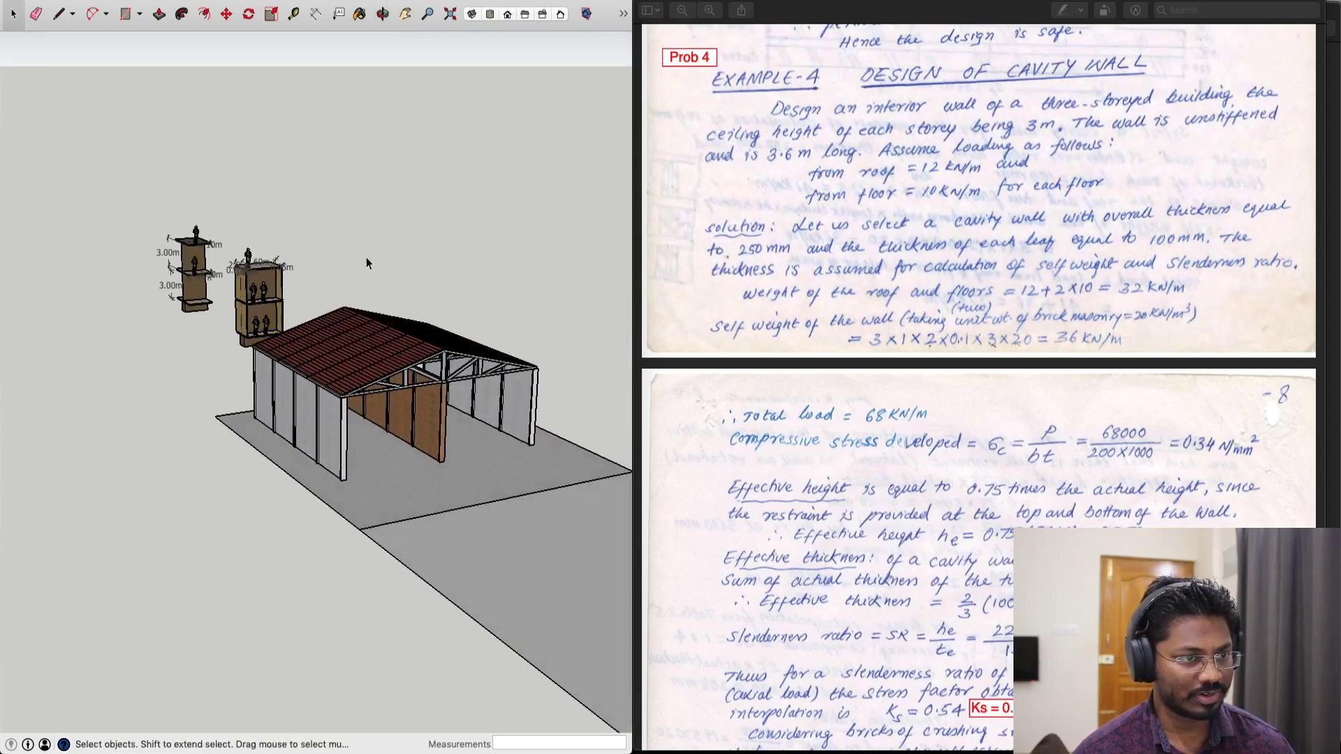
scroll(365, 257, "down", 5)
scroll(580, 394, "up", 6)
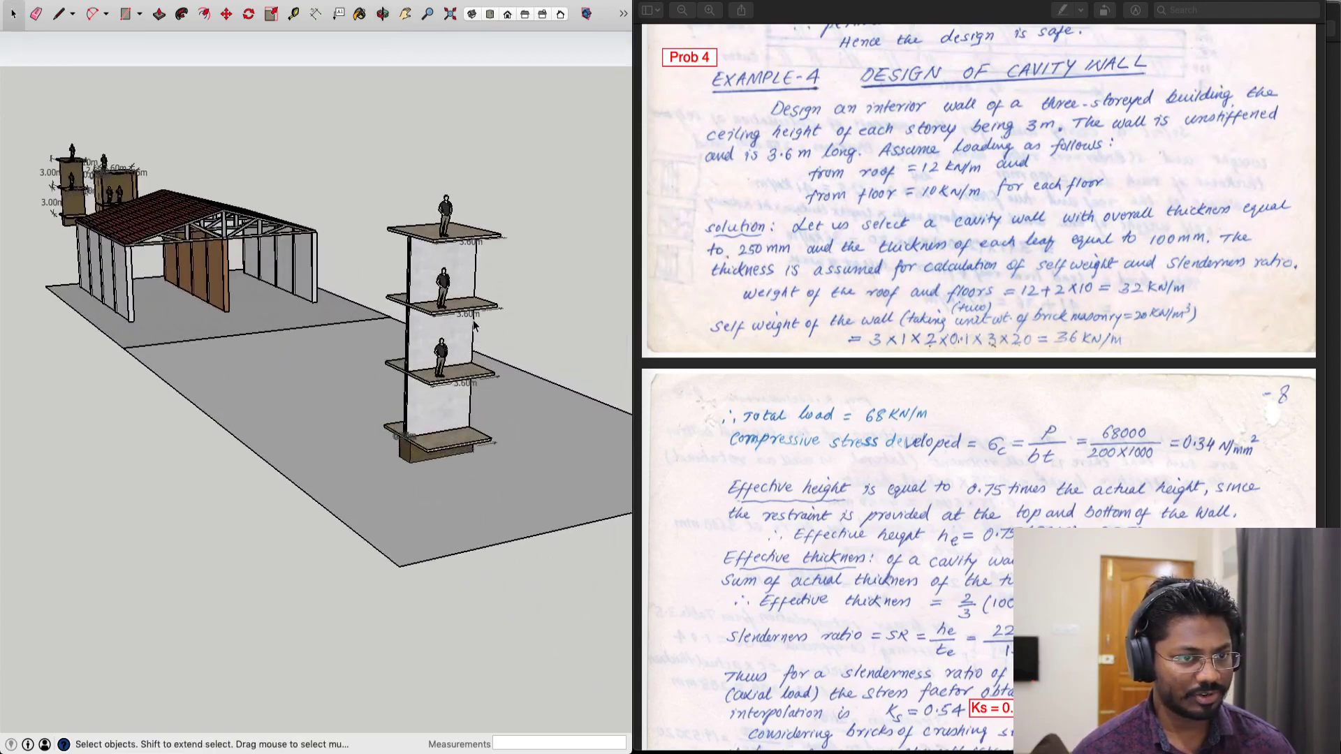
scroll(474, 325, "up", 3)
mouse_move(450, 334)
middle_mouse_down()
mouse_move(548, 339)
mouse_move(470, 267)
middle_mouse_up()
scroll(469, 267, "up", 3)
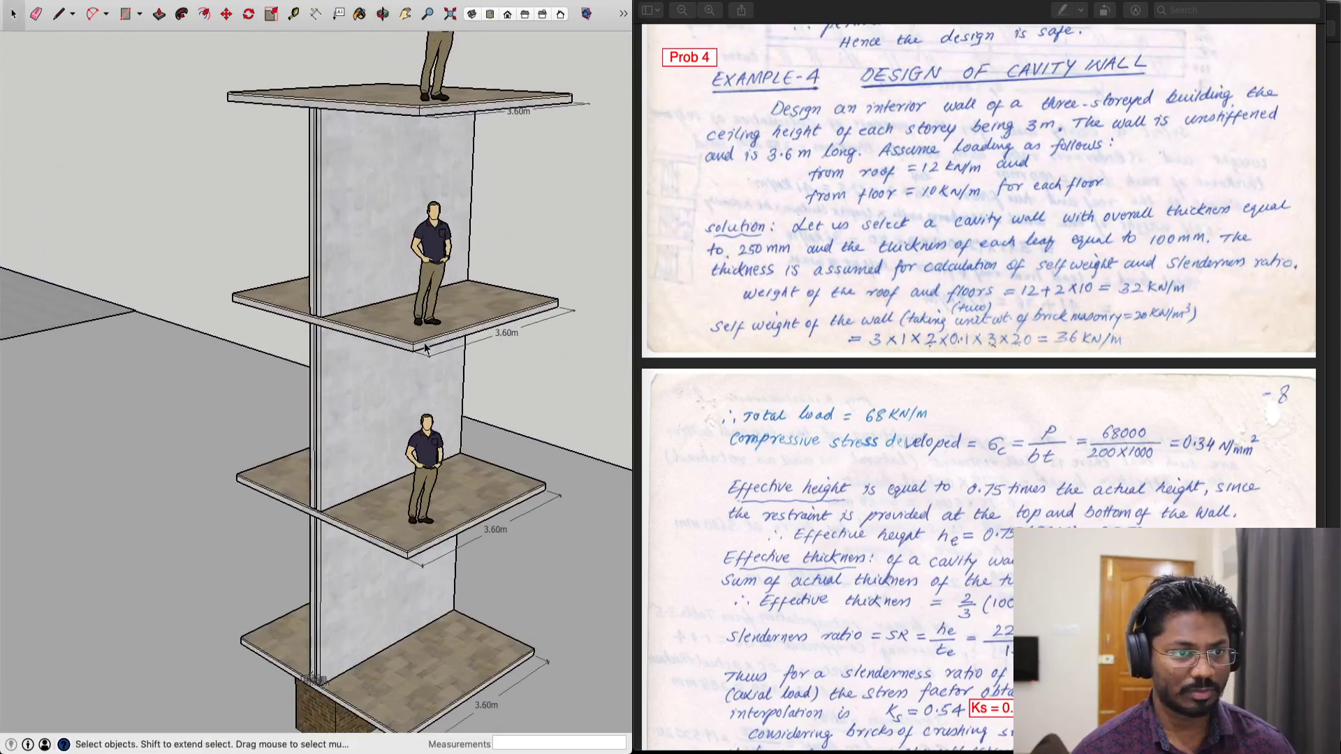
Examine the three-storey cavity wall's two leaves and floor slabs from several angles.
mouse_move(425, 347)
middle_mouse_down()
mouse_move(518, 338)
mouse_move(531, 307)
middle_mouse_up()
scroll(347, 215, "up", 4)
middle_click_drag(349, 224, 500, 261)
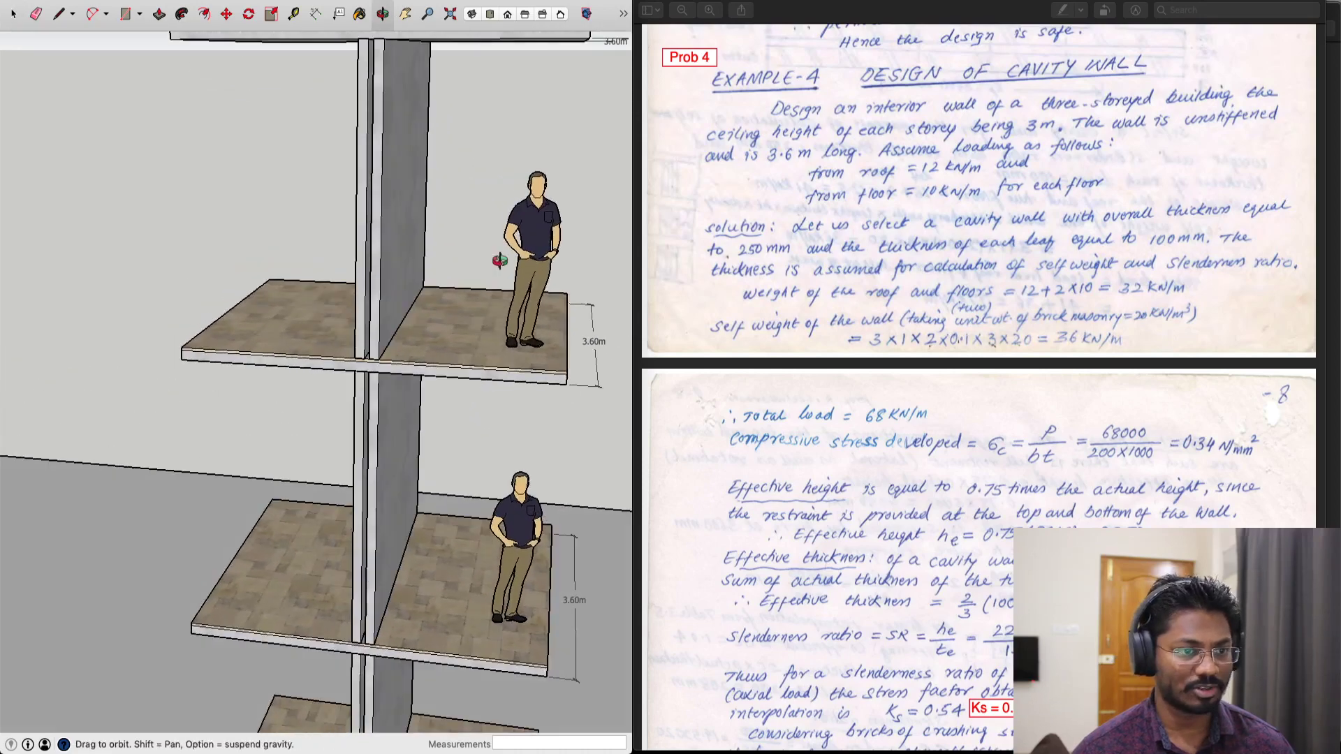
scroll(398, 223, "up", 3)
mouse_move(398, 224)
middle_mouse_down()
mouse_move(458, 213)
mouse_move(483, 183)
mouse_move(386, 192)
mouse_move(217, 242)
middle_mouse_up()
scroll(216, 242, "down", 4)
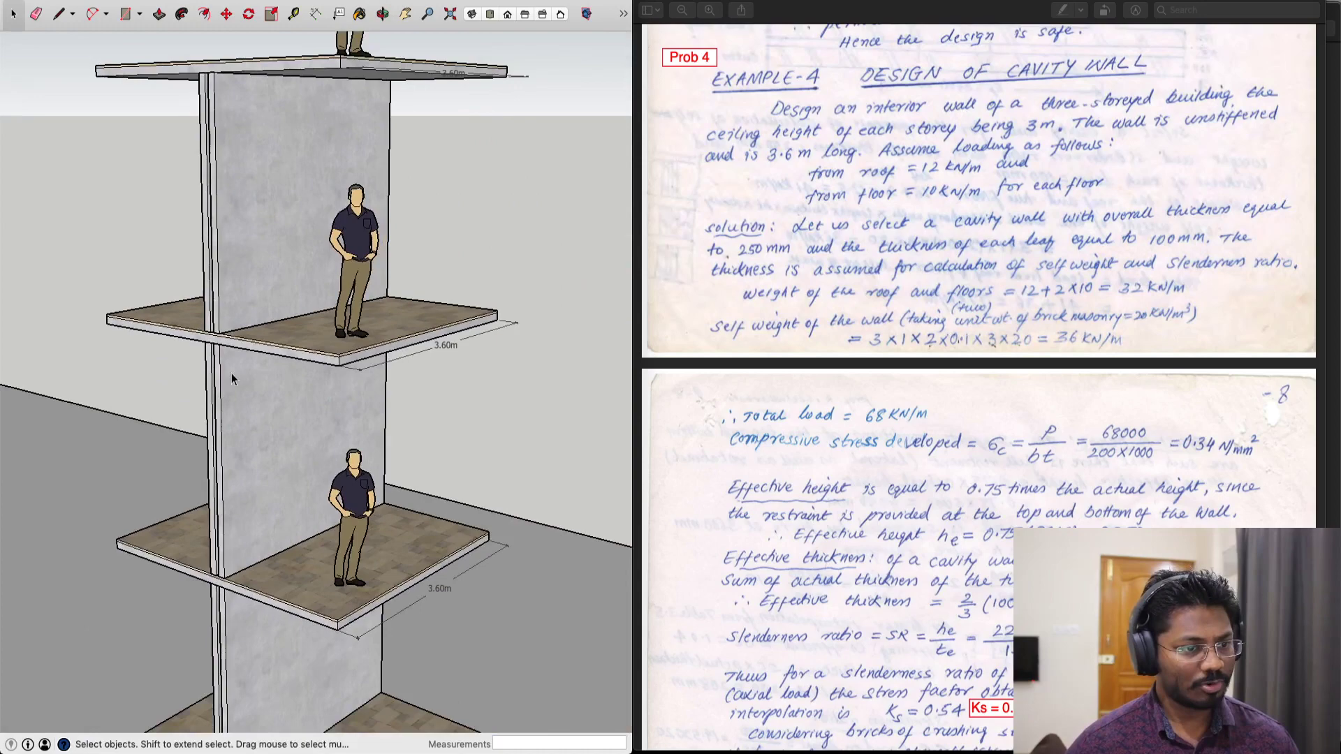
middle_click_drag(232, 373, 309, 283)
scroll(309, 284, "down", 3)
scroll(239, 477, "up", 5)
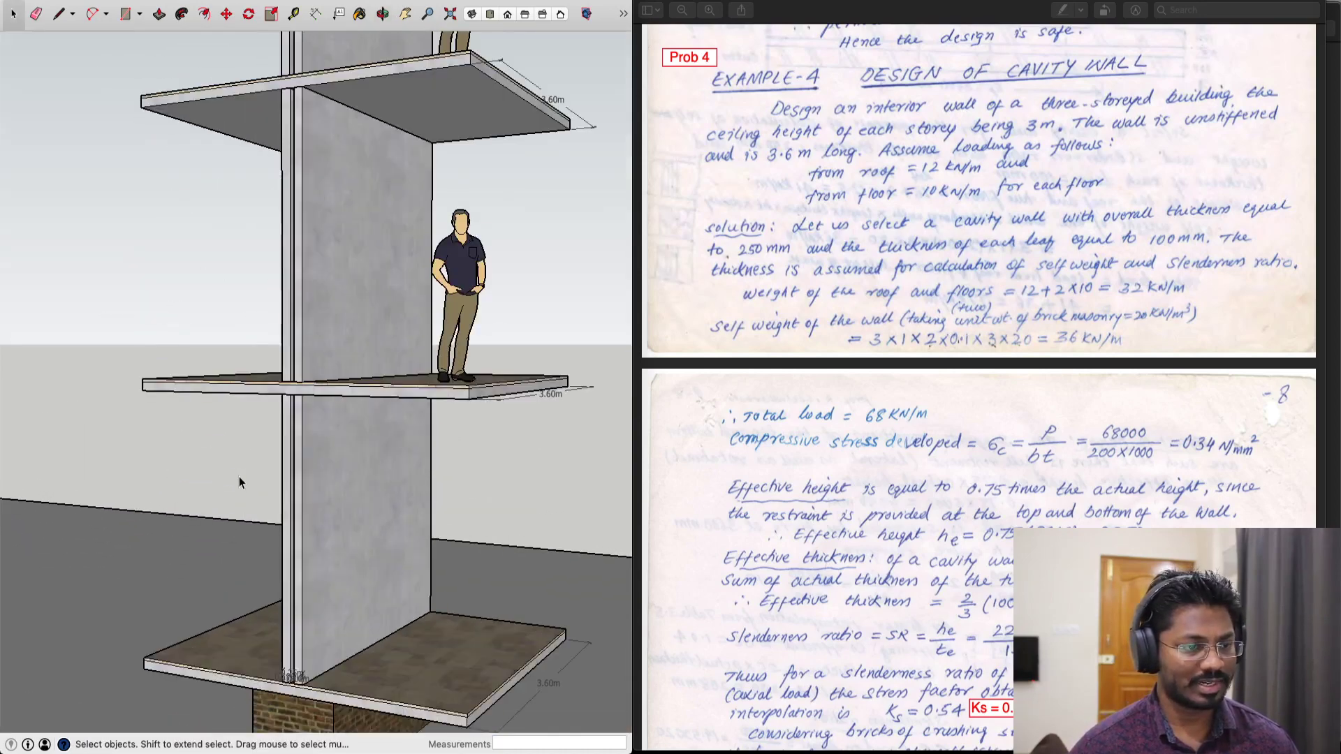
scroll(246, 471, "down", 3)
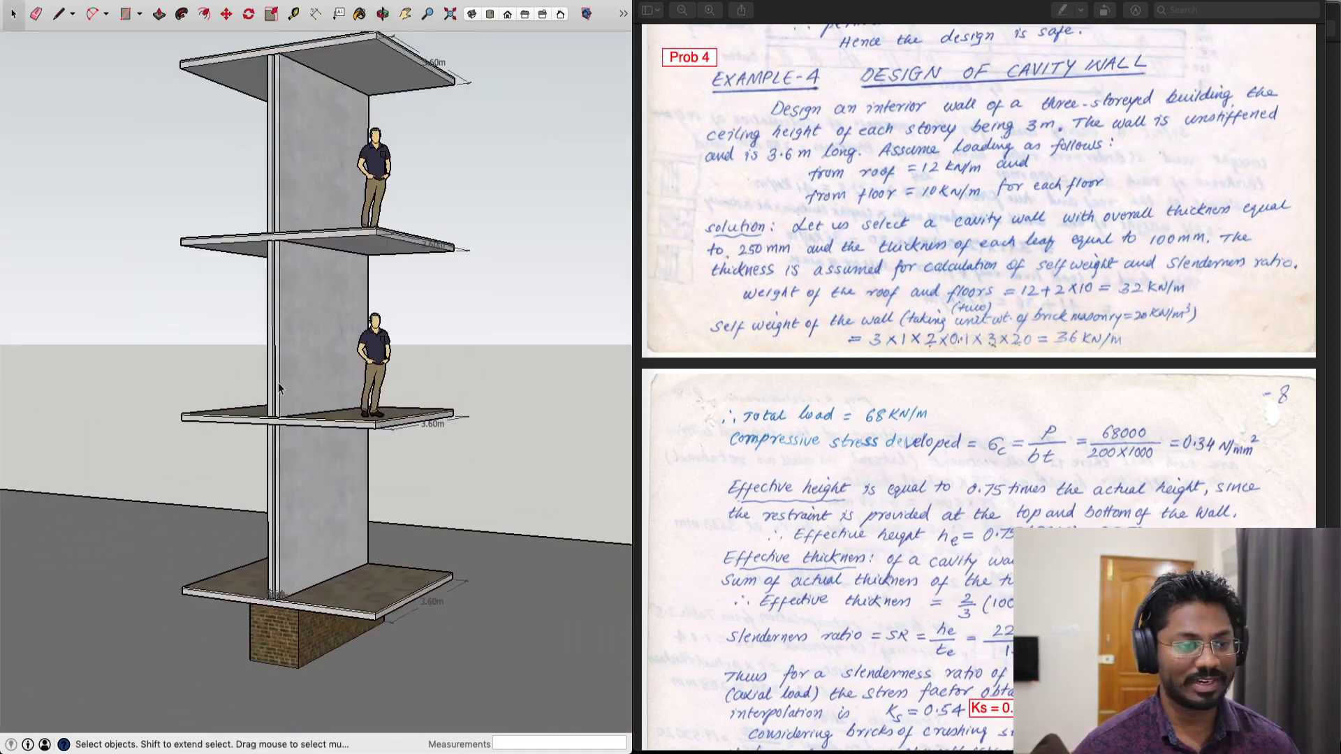
Inspect the cavity wall up close where its two leaves stand on a floor slab.
scroll(278, 383, "up", 3)
mouse_move(258, 390)
middle_mouse_down()
mouse_move(270, 383)
mouse_move(303, 427)
middle_mouse_up()
scroll(239, 370, "up", 5)
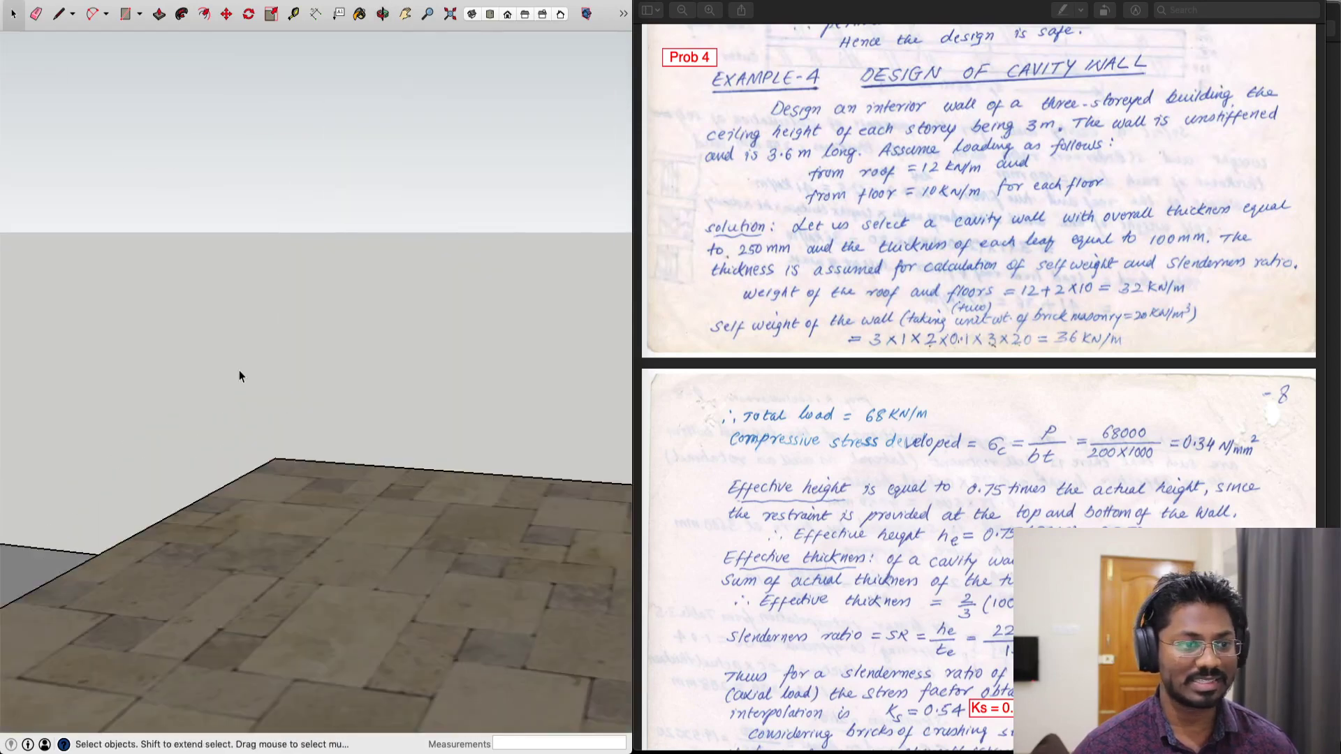
scroll(238, 370, "down", 3)
scroll(335, 360, "up", 6)
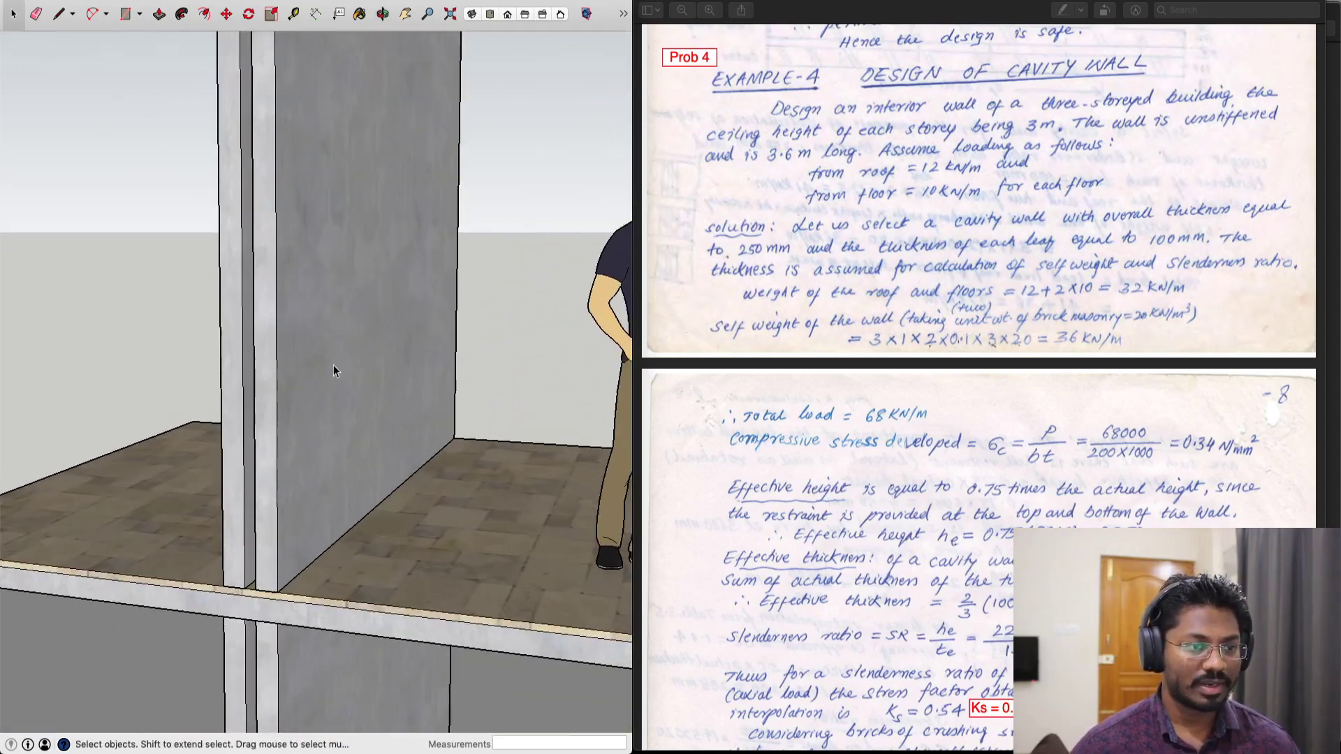
mouse_move(333, 365)
middle_mouse_down()
mouse_move(445, 347)
mouse_move(323, 326)
middle_mouse_up()
scroll(430, 346, "down", 2)
scroll(450, 353, "up", 2)
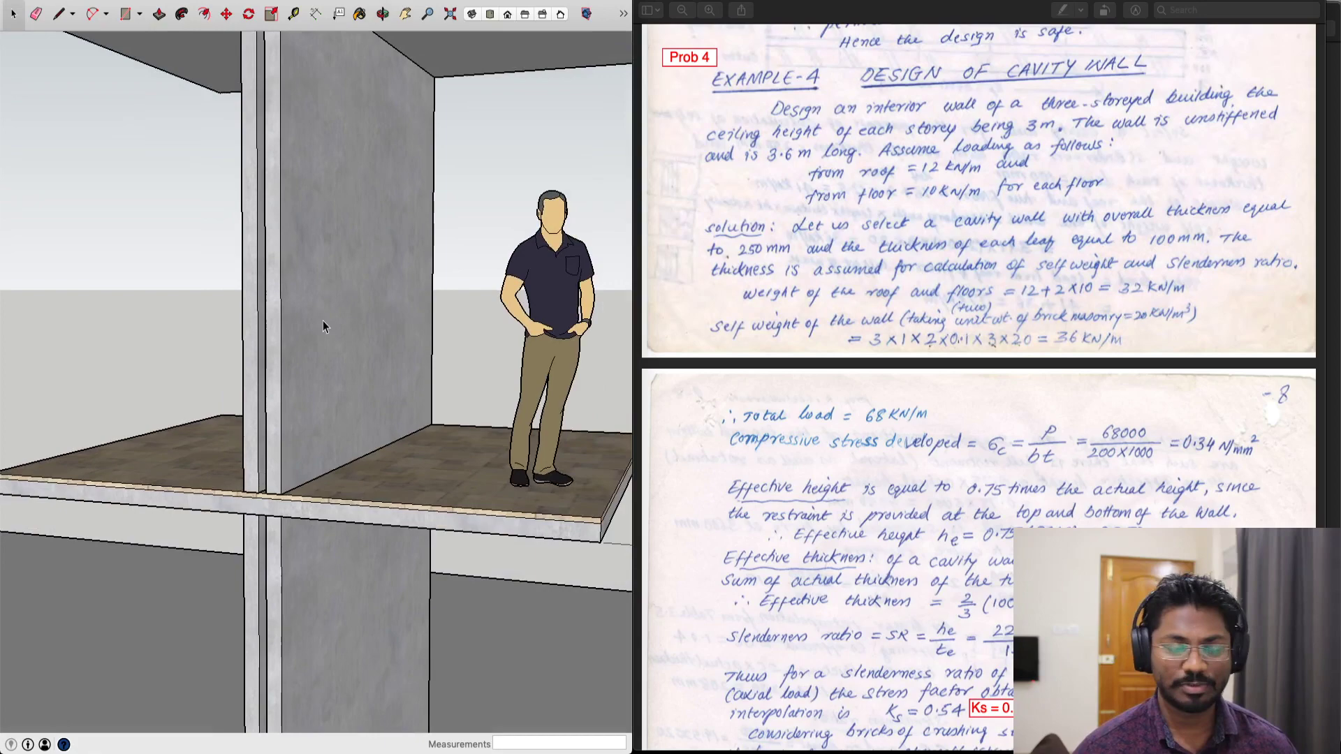
Compare the full height of the three-storey cavity wall with a close view of a single storey.
scroll(323, 320, "down", 4)
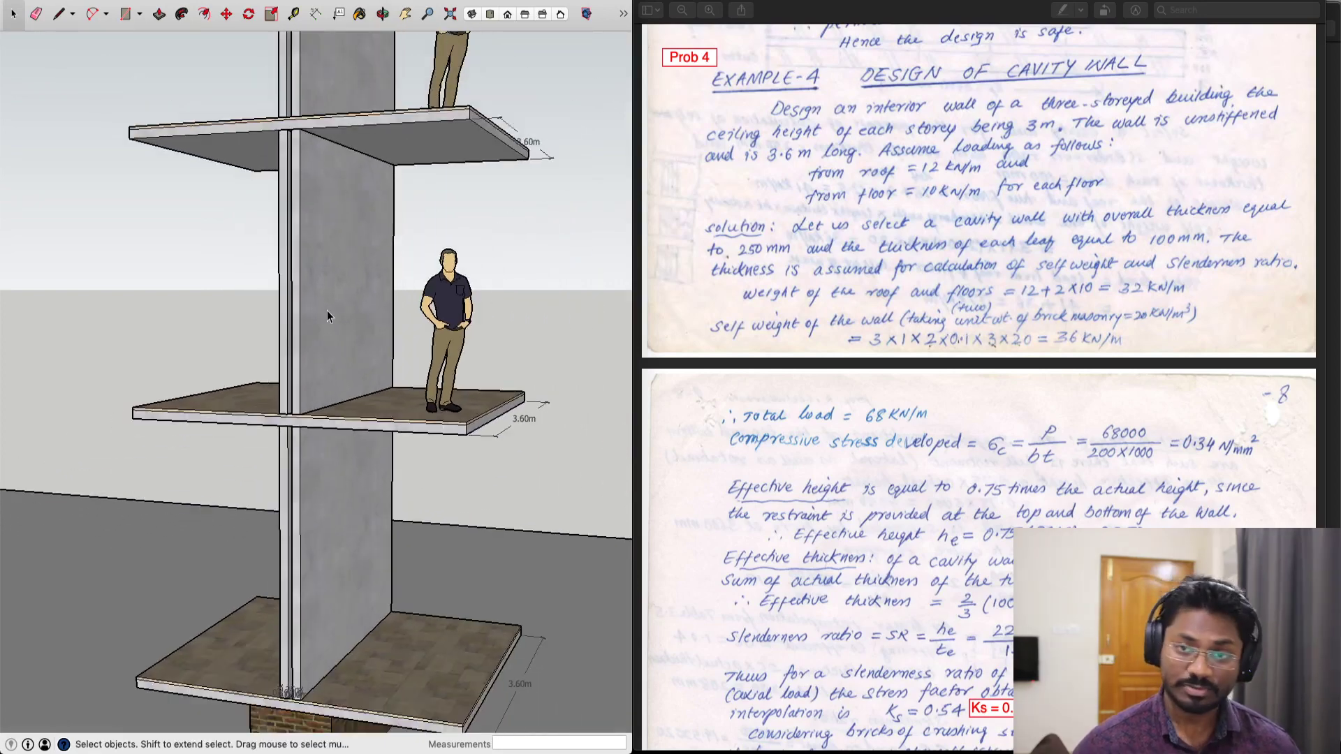
scroll(325, 318, "down", 2)
scroll(325, 313, "down", 3)
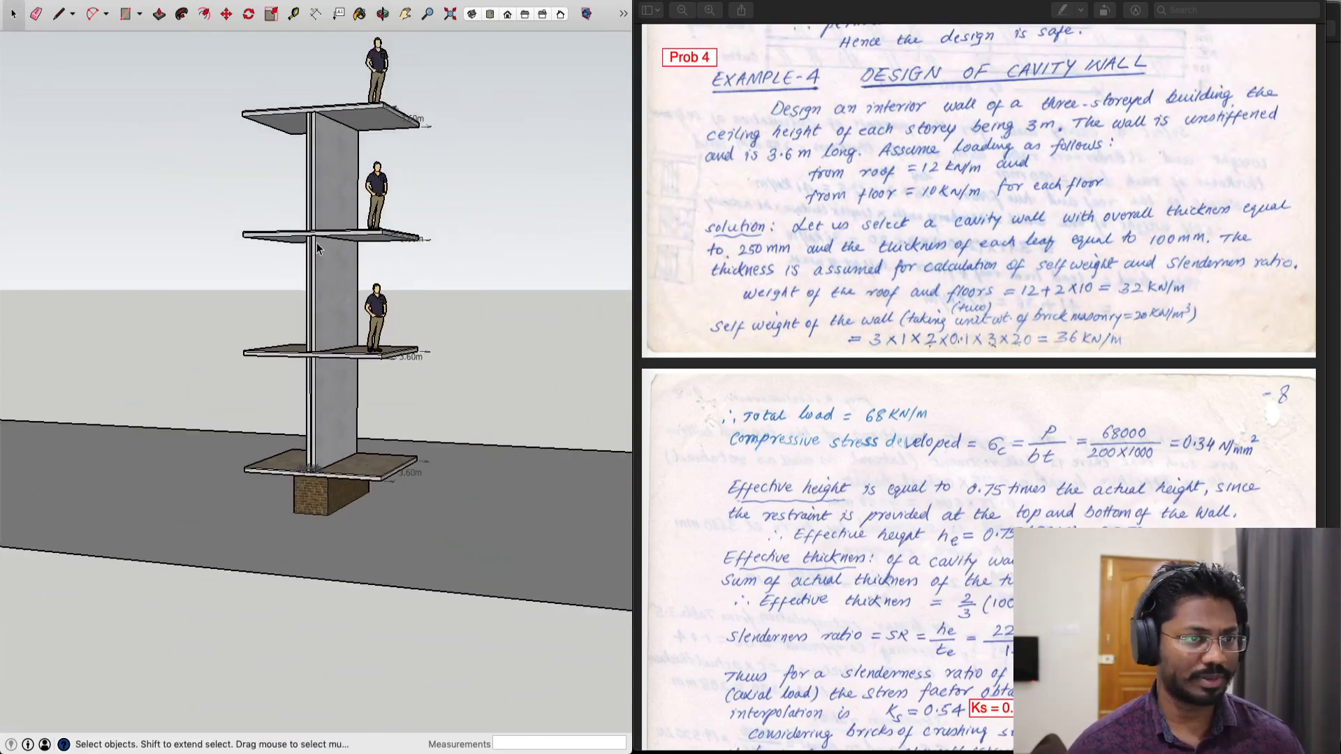
scroll(316, 242, "up", 2)
scroll(321, 367, "up", 3)
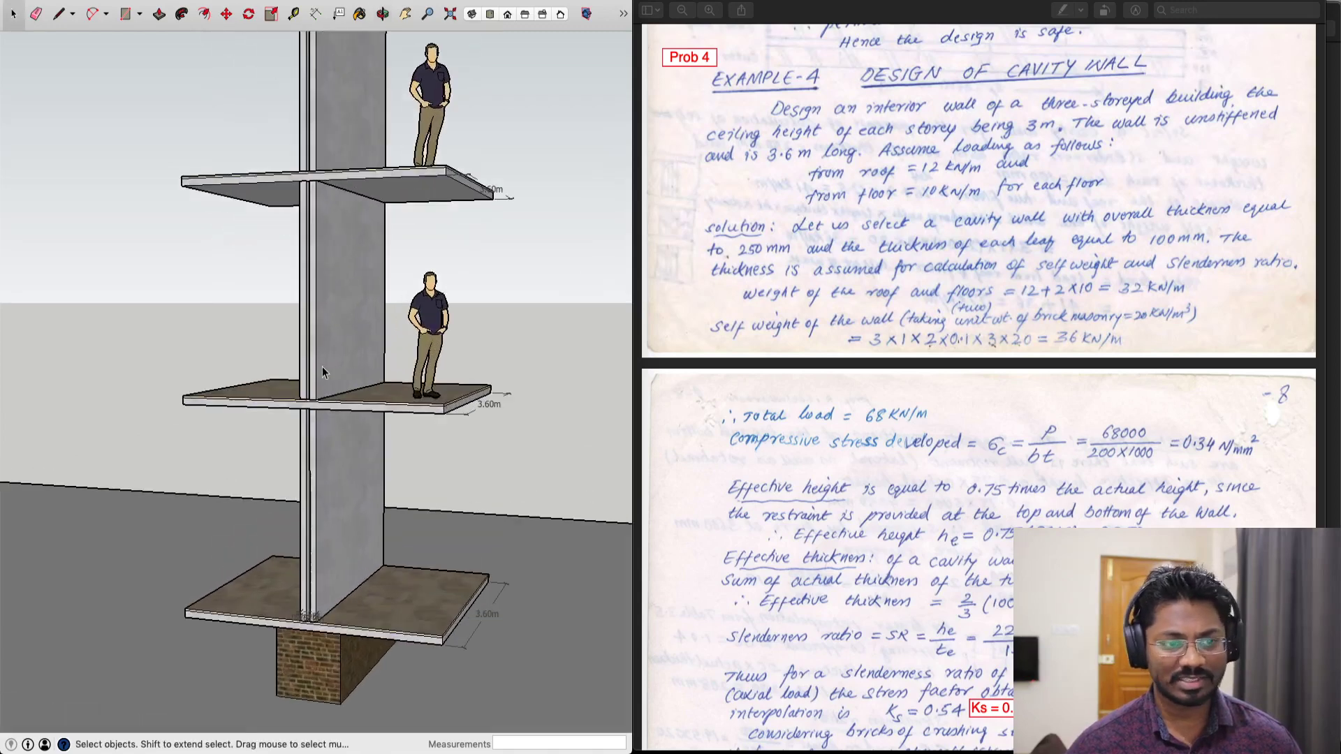
scroll(335, 372, "down", 1)
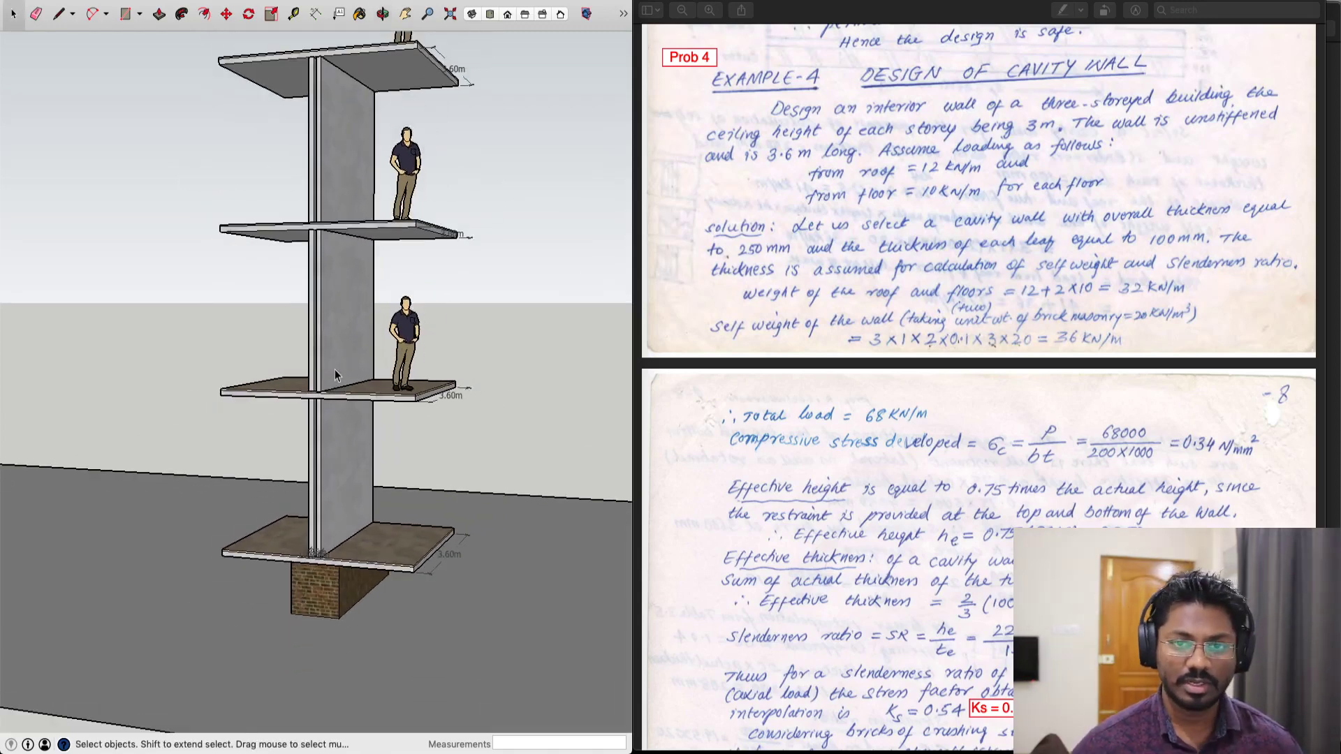
scroll(333, 370, "up", 6)
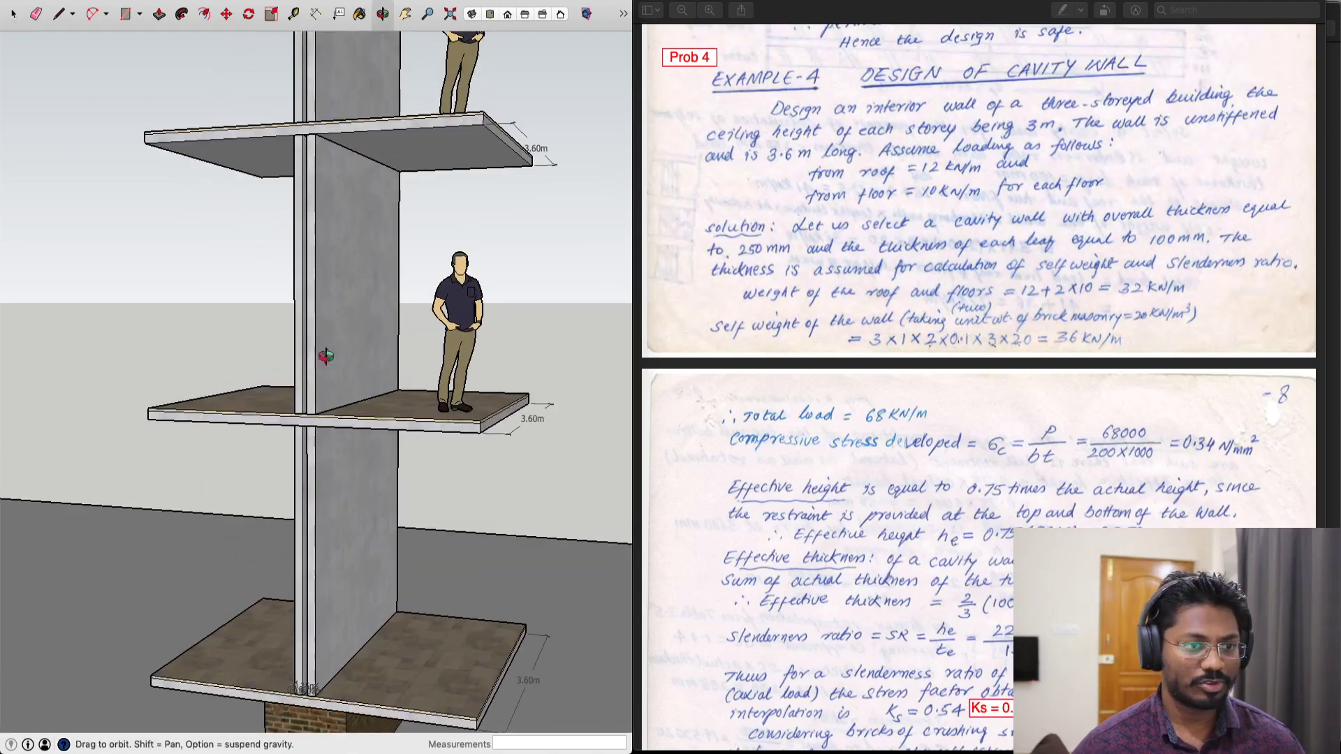
scroll(333, 319, "up", 8)
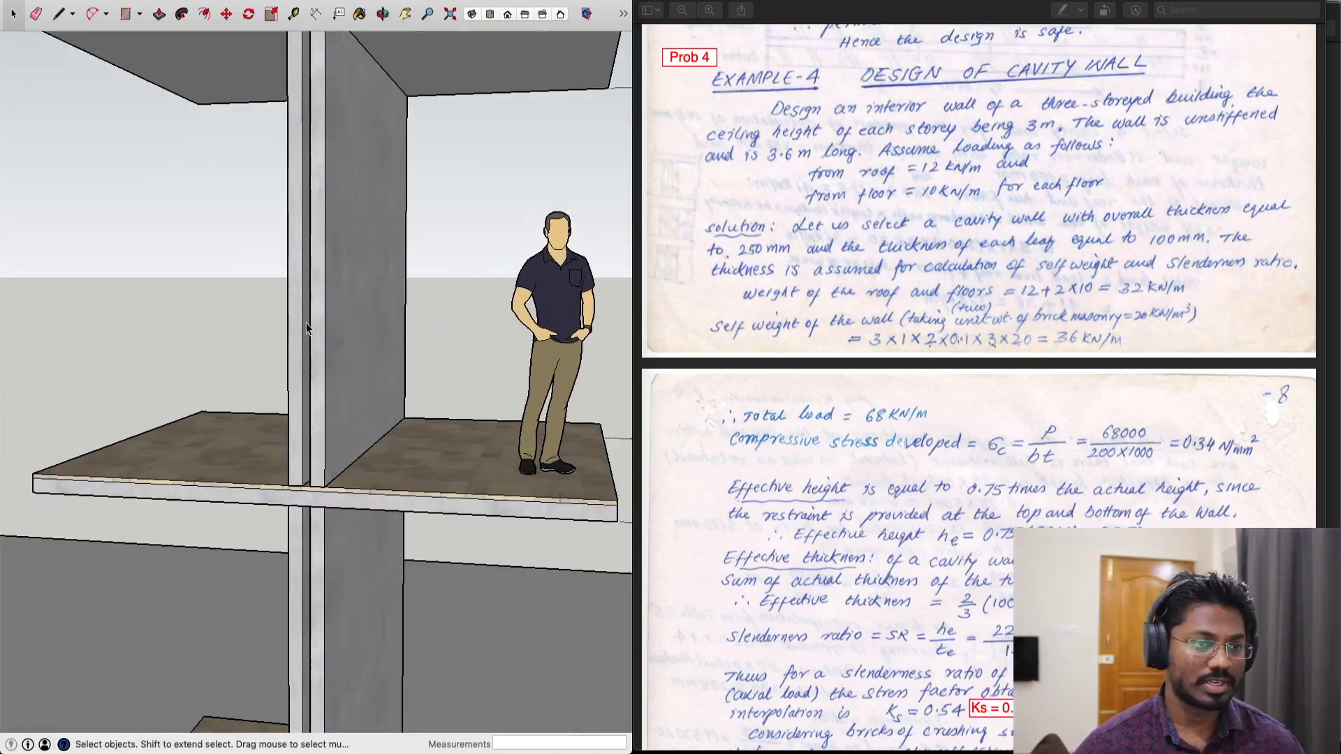
Select the cavity wall and inspect the gap between its two leaves from the wall's end.
mouse_move(316, 334)
middle_mouse_down()
mouse_move(356, 340)
mouse_move(389, 324)
mouse_move(386, 335)
middle_mouse_up()
scroll(381, 342, "up", 10)
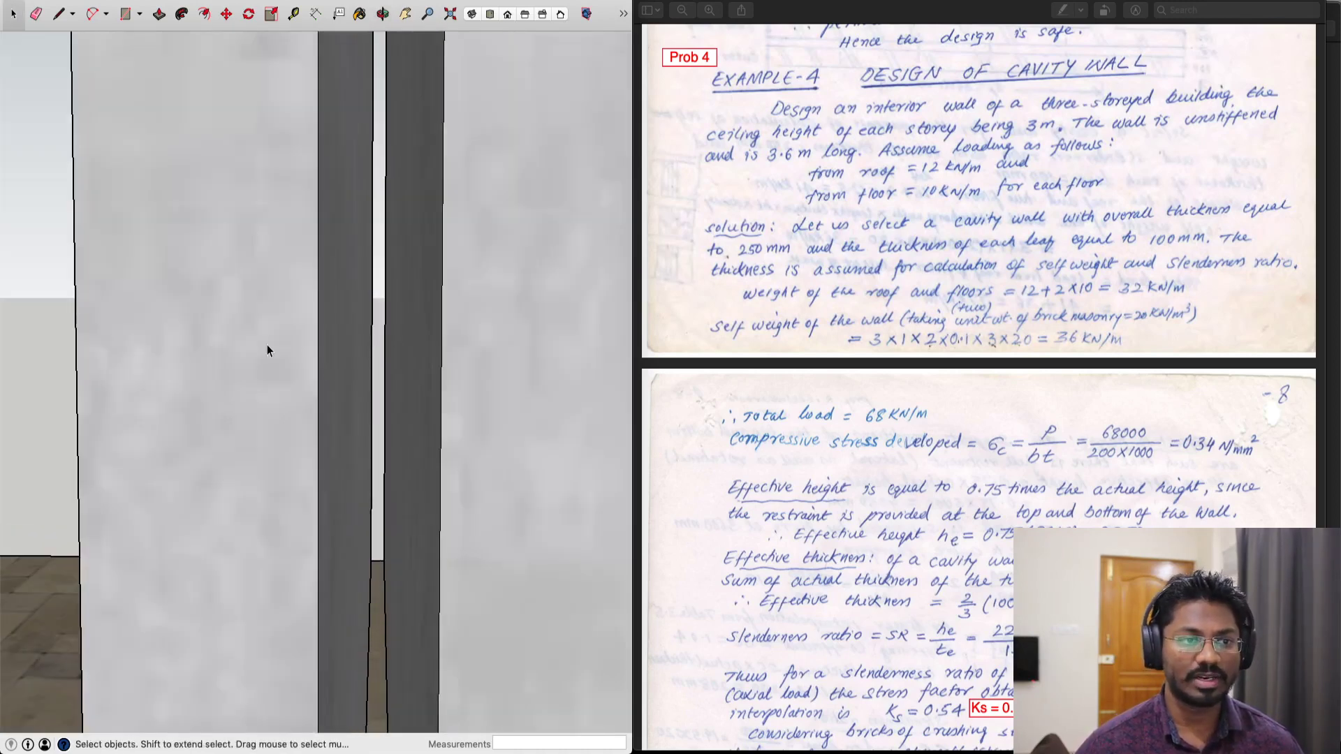
left_click(267, 345)
scroll(283, 350, "down", 3)
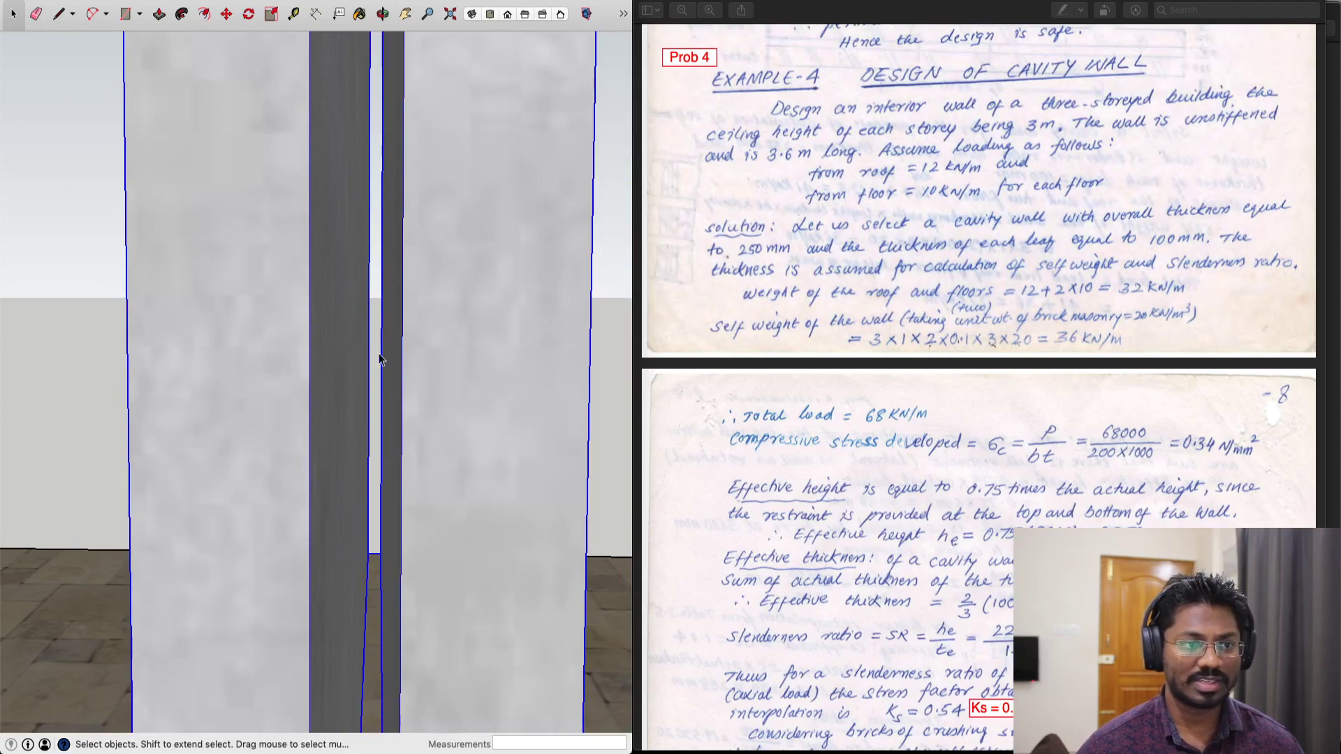
scroll(379, 354, "down", 3)
scroll(379, 353, "up", 5)
scroll(375, 353, "down", 2)
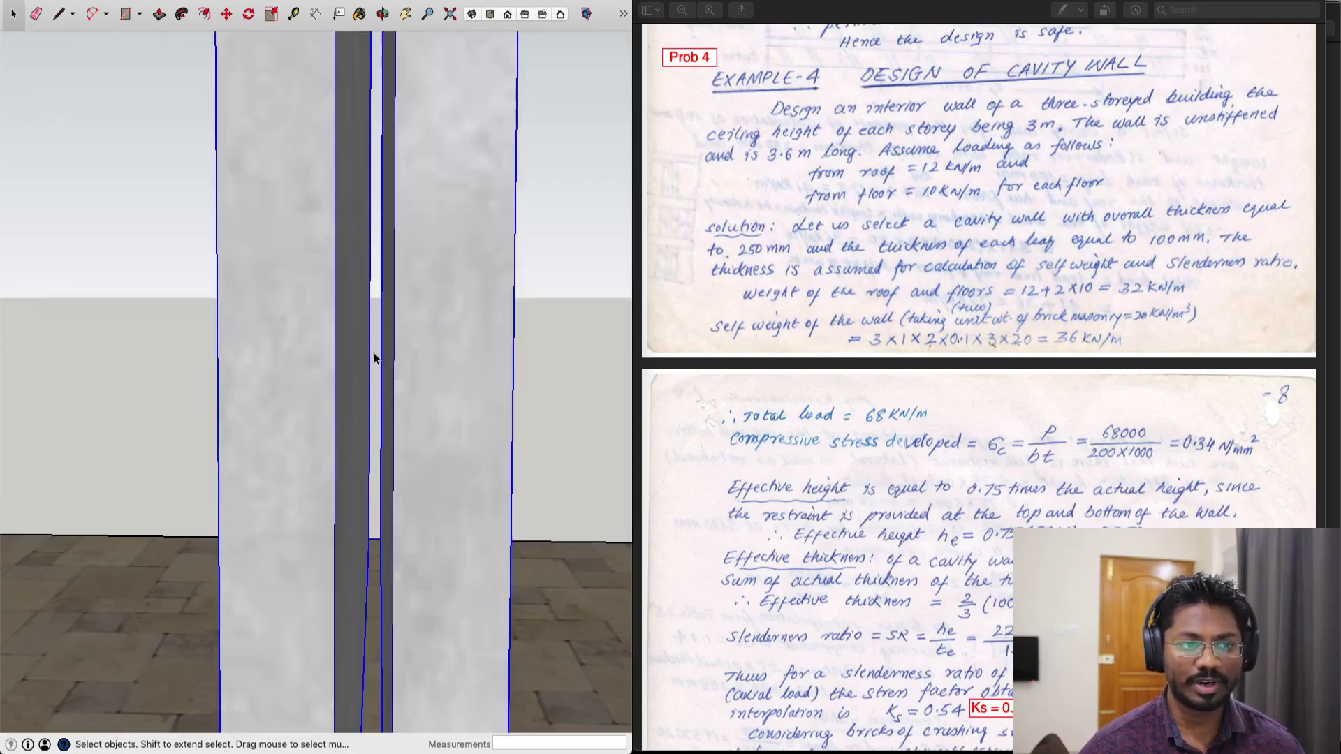
scroll(374, 354, "down", 3)
scroll(384, 342, "up", 5)
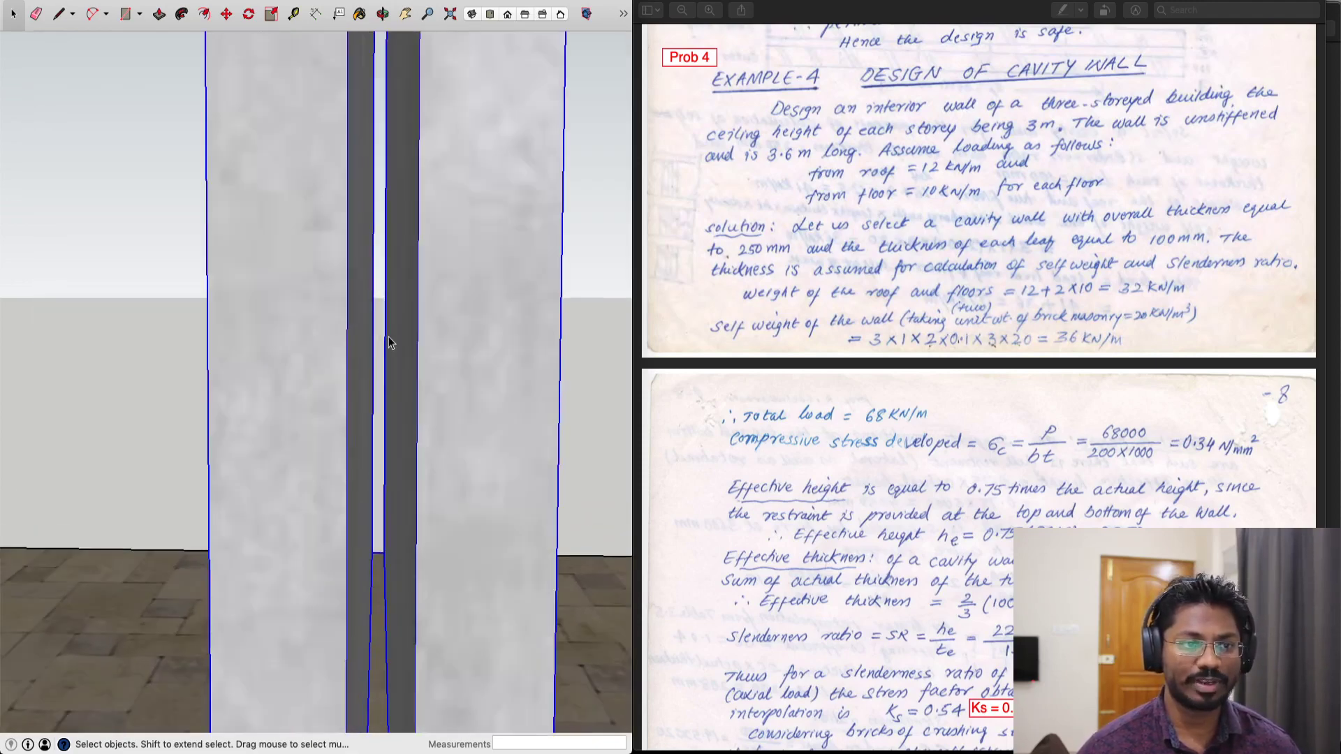
scroll(388, 343, "up", 3)
scroll(389, 344, "down", 2)
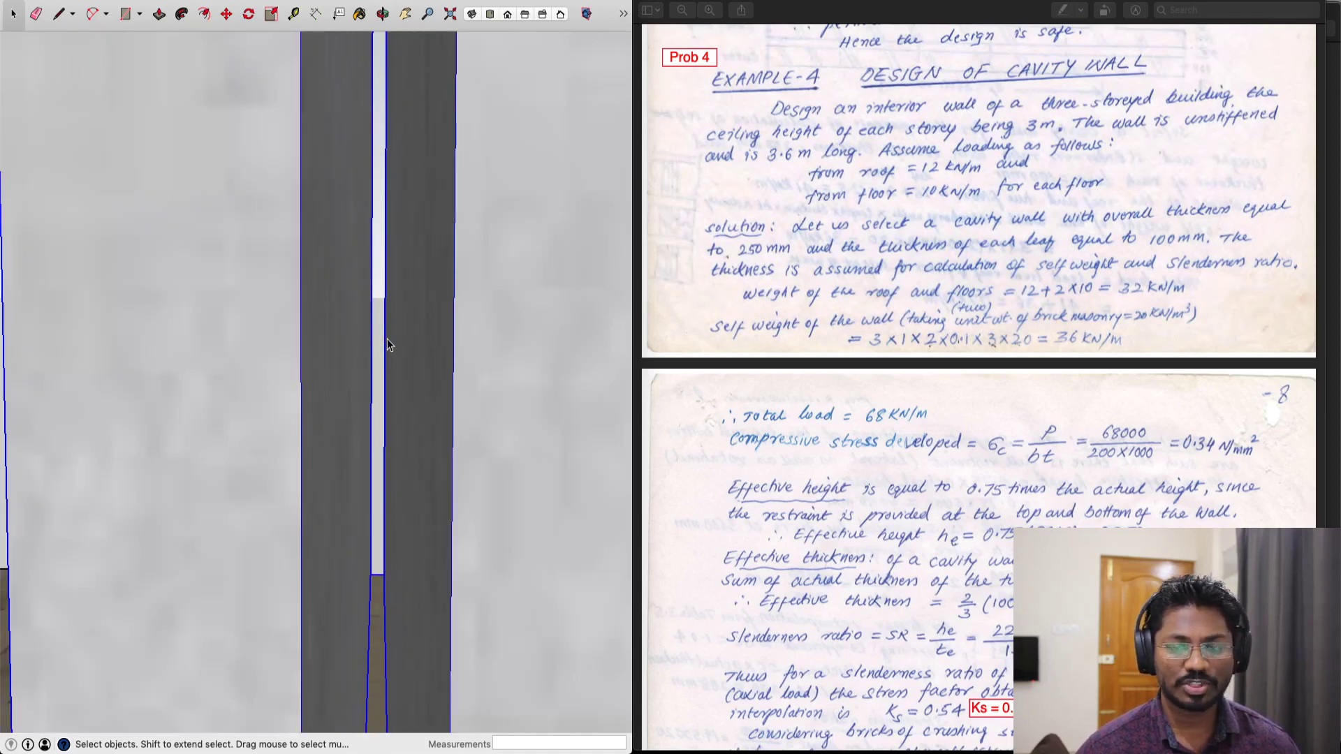
scroll(388, 344, "down", 2)
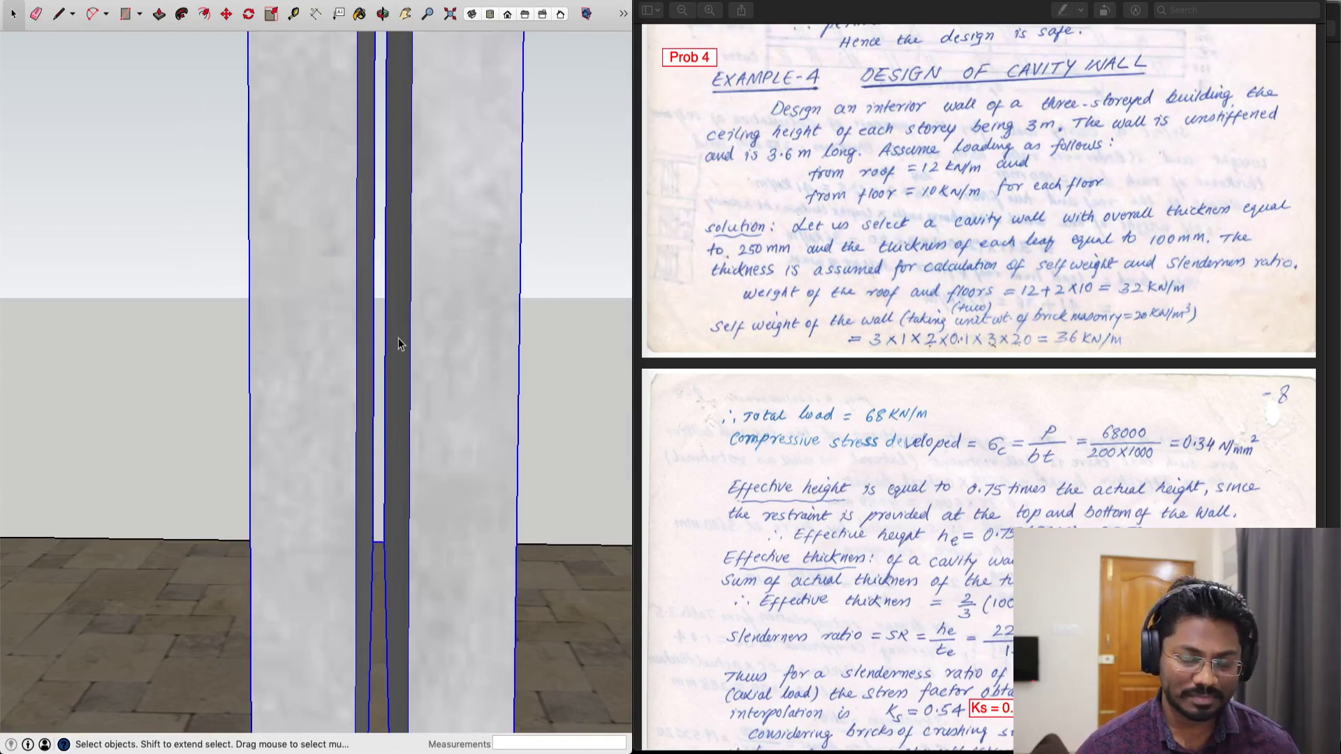
scroll(397, 338, "down", 2)
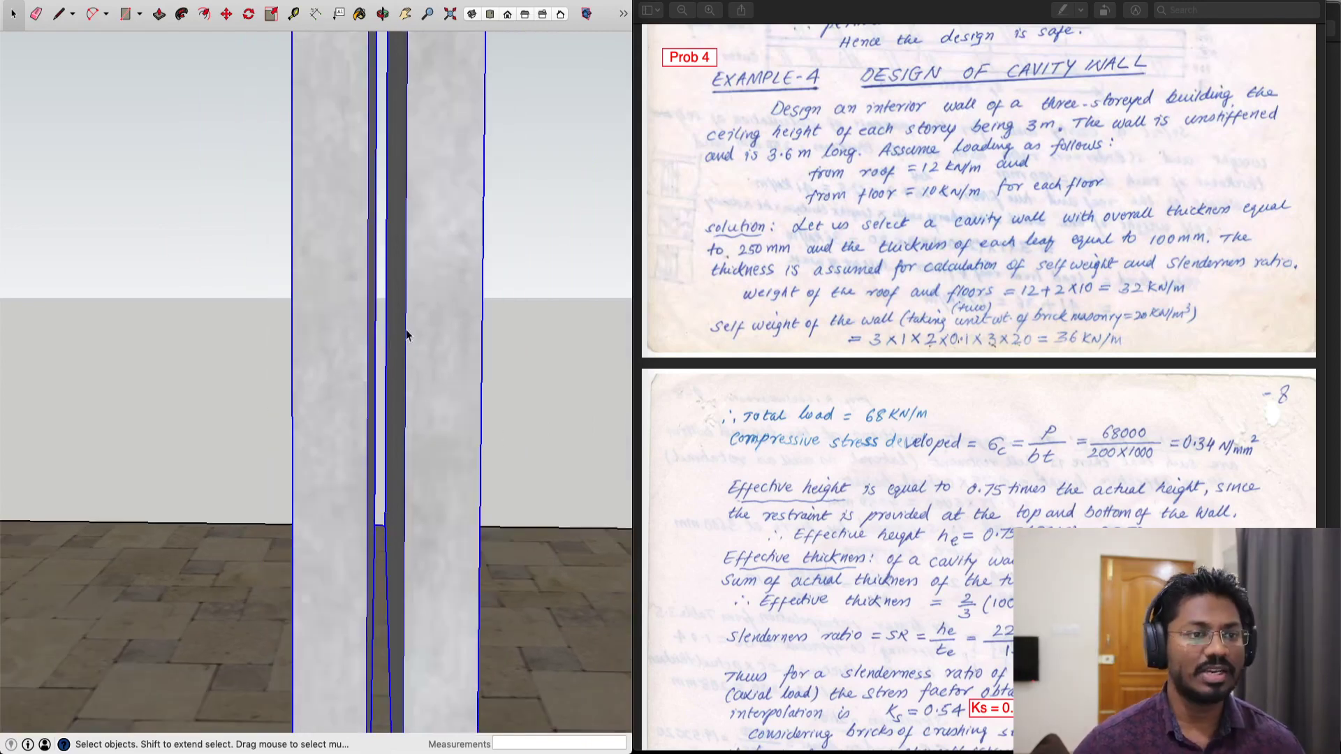
Deselect the cavity wall and examine its storeys and floor slabs from an oblique angle.
scroll(304, 298, "down", 4)
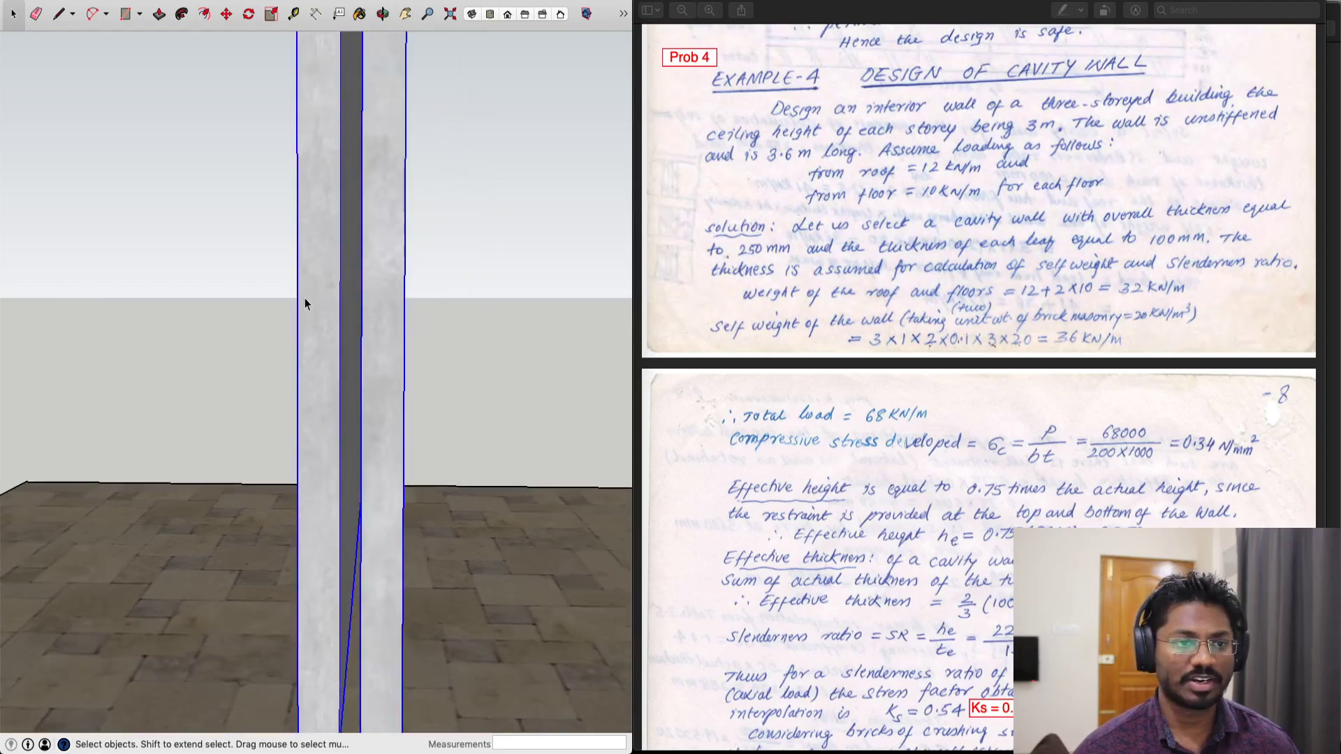
left_click(441, 264)
scroll(441, 274, "down", 5)
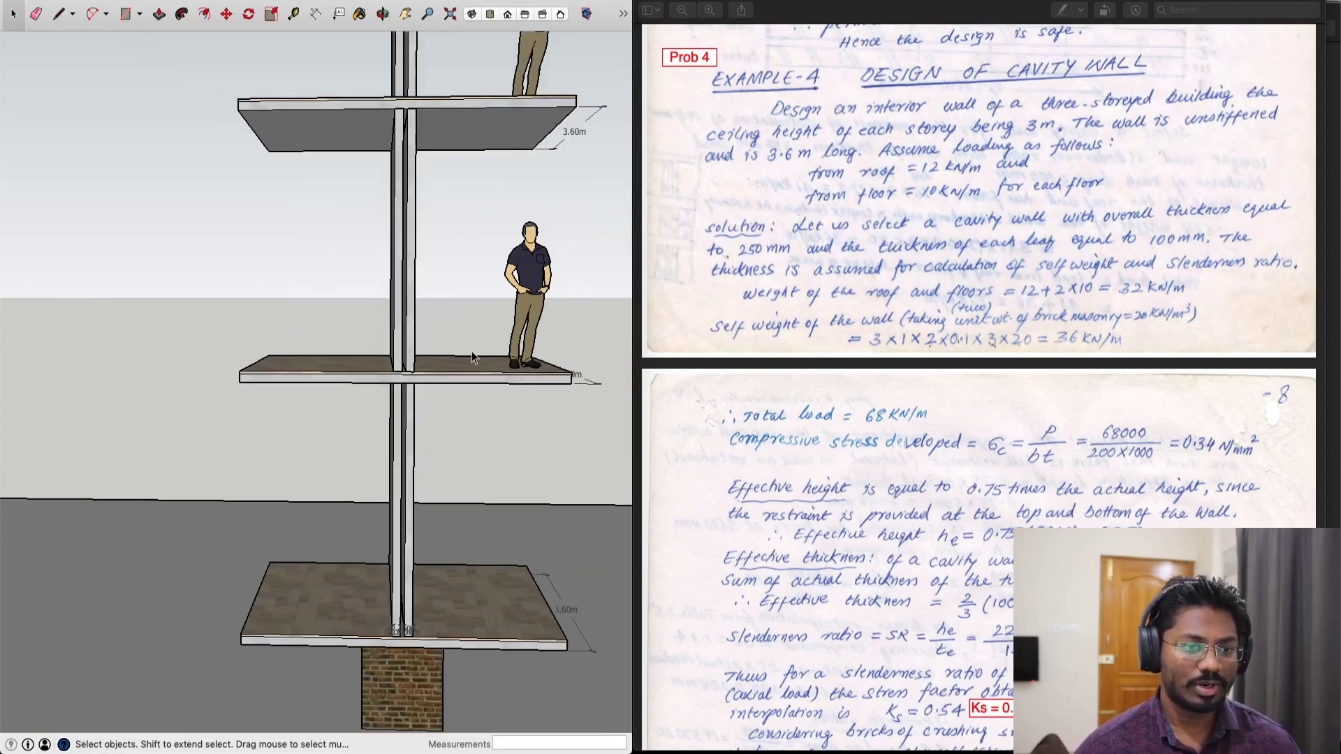
mouse_move(471, 351)
middle_mouse_down()
mouse_move(371, 364)
mouse_move(400, 302)
middle_mouse_up()
scroll(399, 301, "down", 2)
middle_click_drag(416, 165, 423, 229, "shift")
scroll(443, 263, "down", 4)
scroll(446, 278, "up", 3)
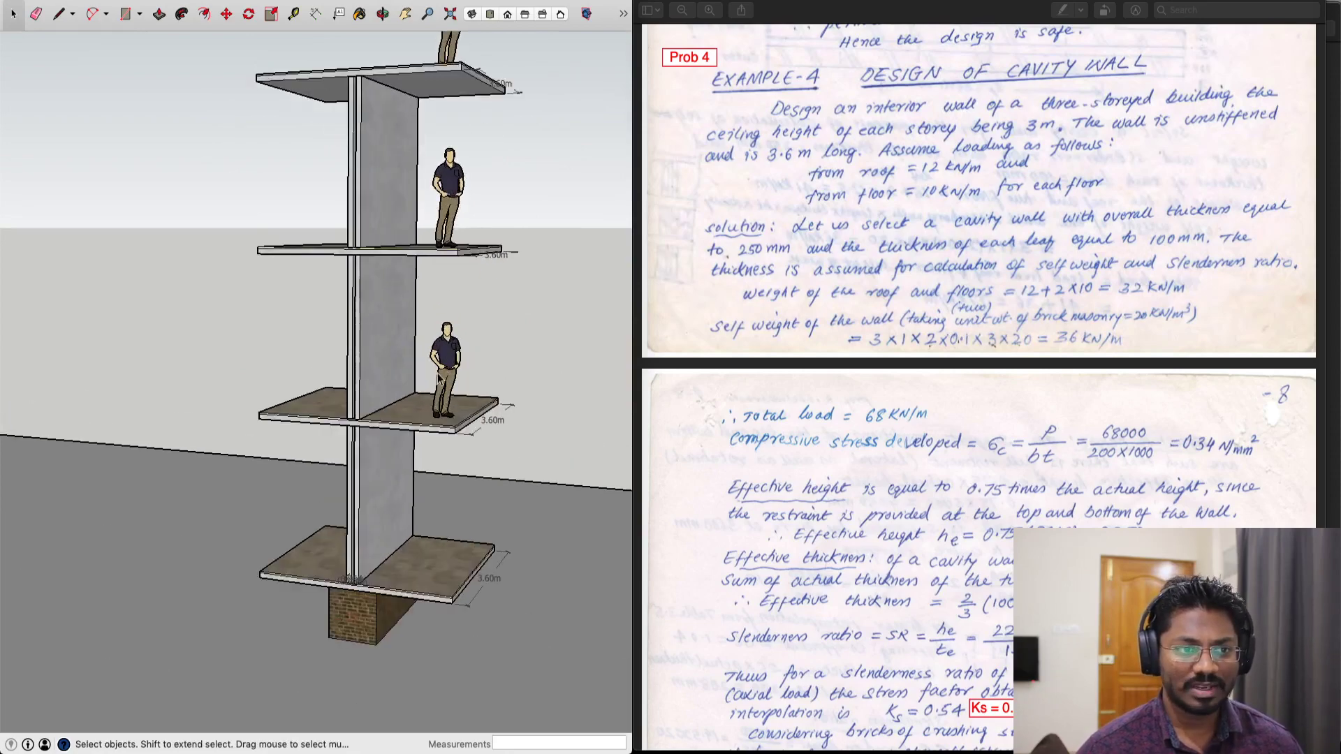
Compare the full three-storey cavity wall model with the Example 4 problem statement.
middle_click_drag(437, 372, 435, 352)
scroll(435, 353, "down", 1)
scroll(400, 448, "up", 2)
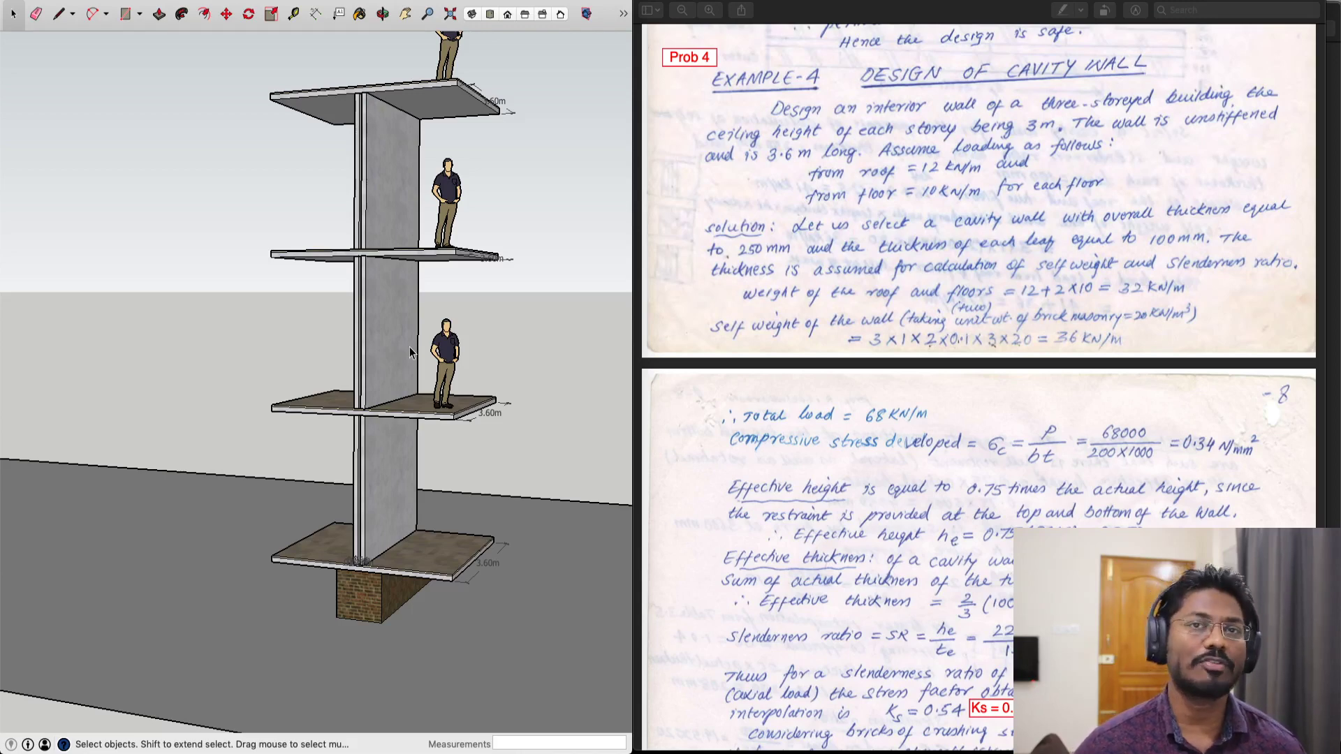
middle_click_drag(409, 346, 464, 315)
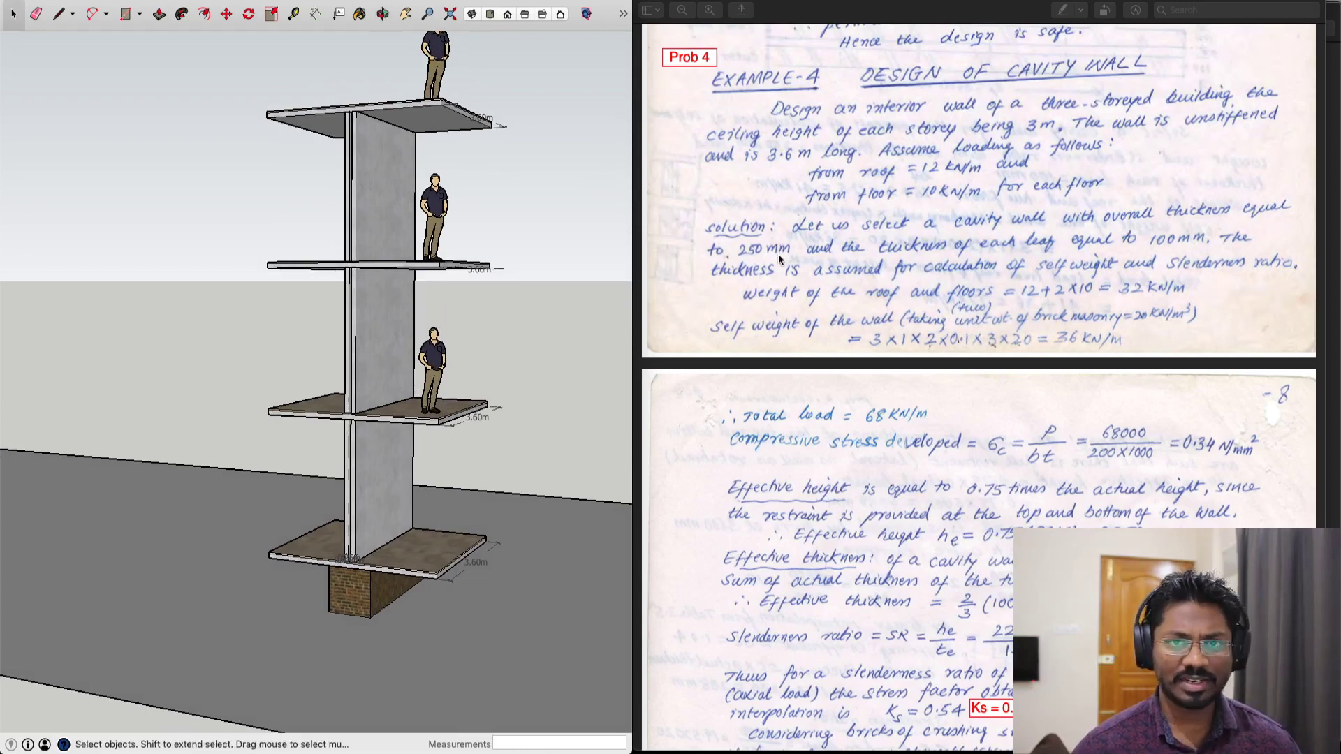
scroll(778, 254, "down", 1)
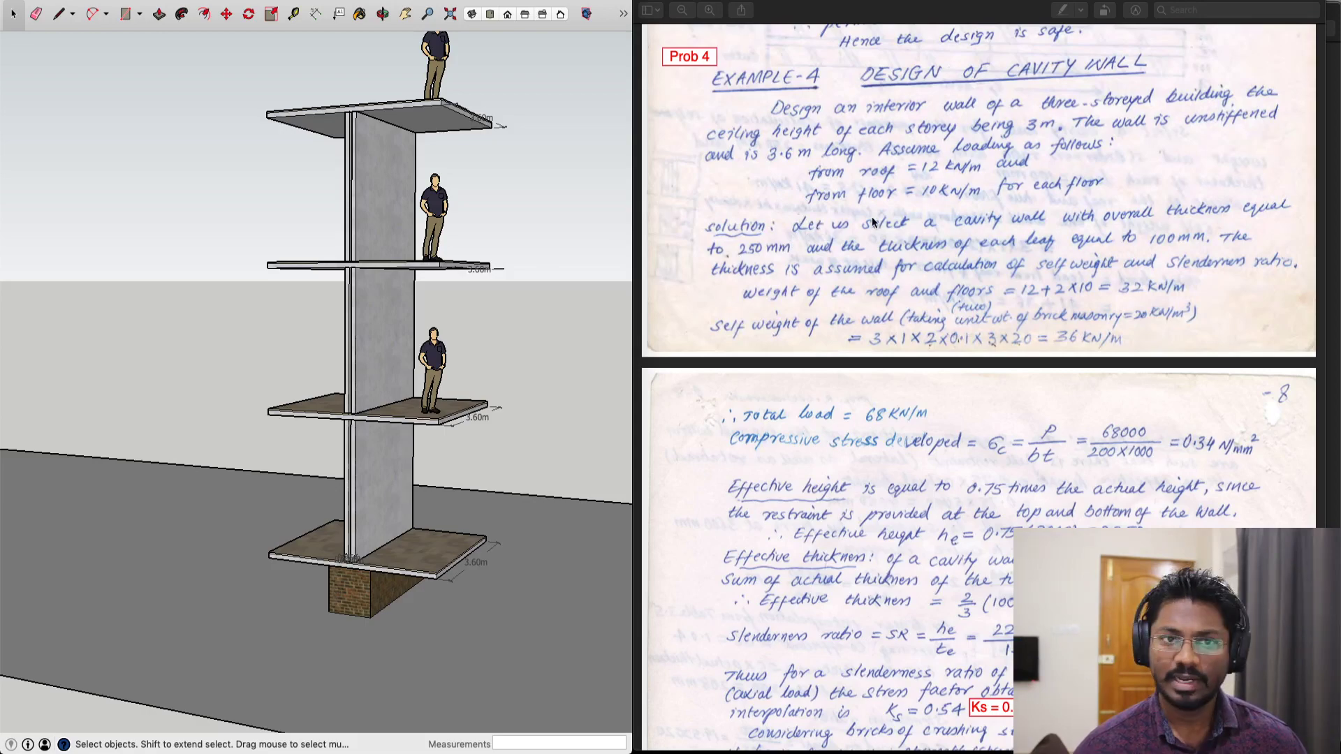
left_click(803, 151)
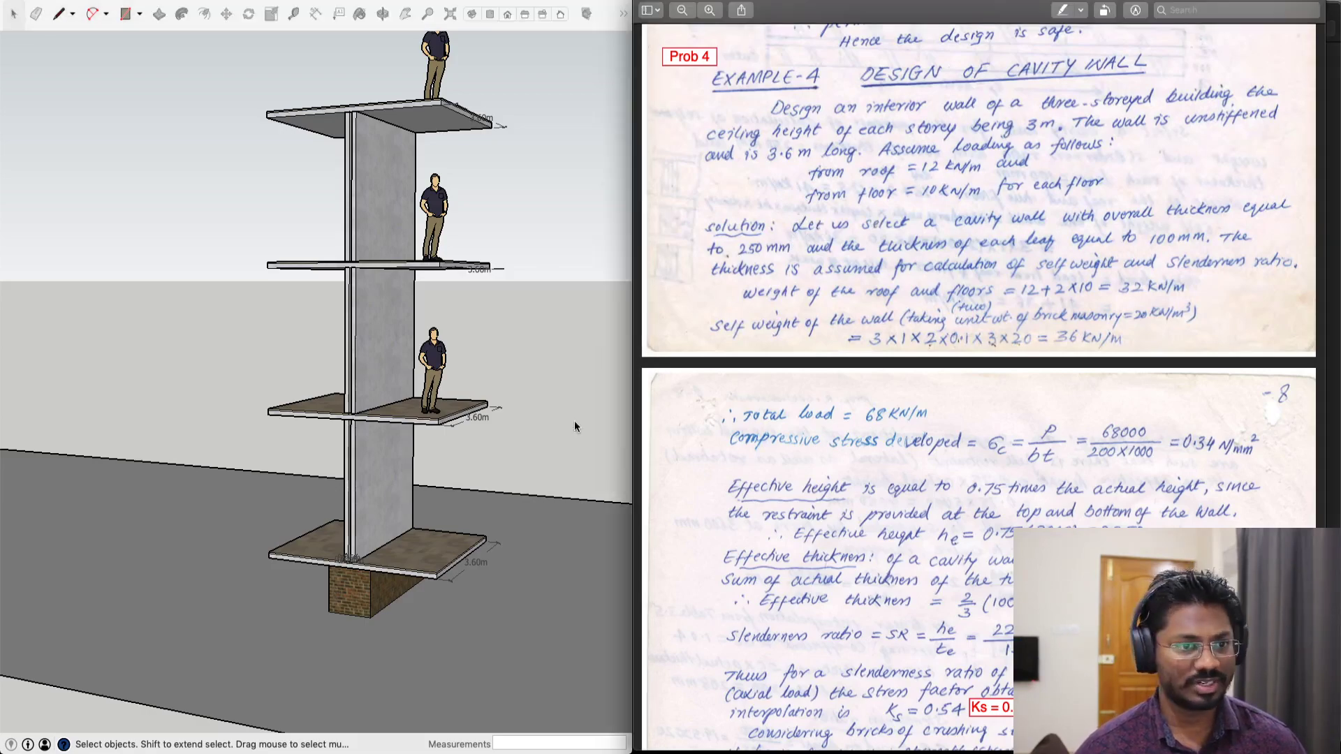
Dimension the lowest storey's clear wall height between its floor slabs, placing the dimension beside the wall's end.
scroll(375, 438, "up", 6)
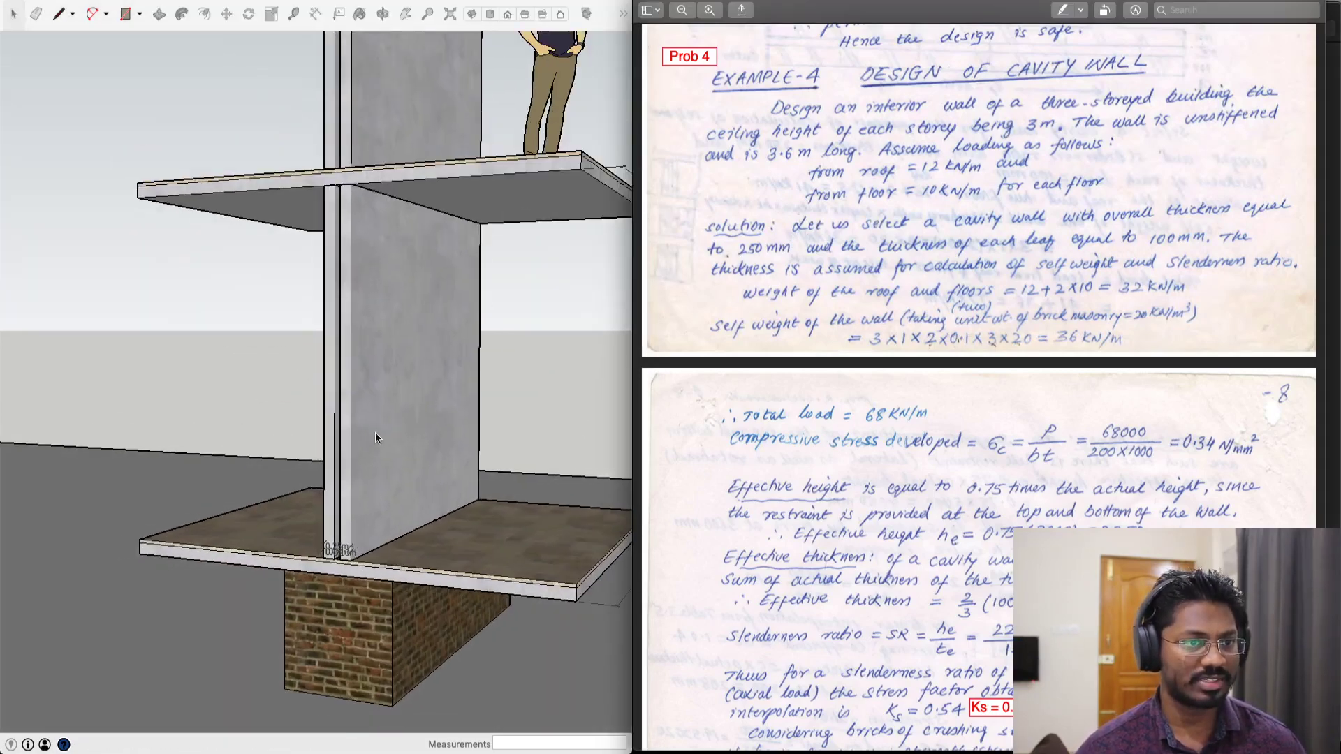
left_click(316, 14)
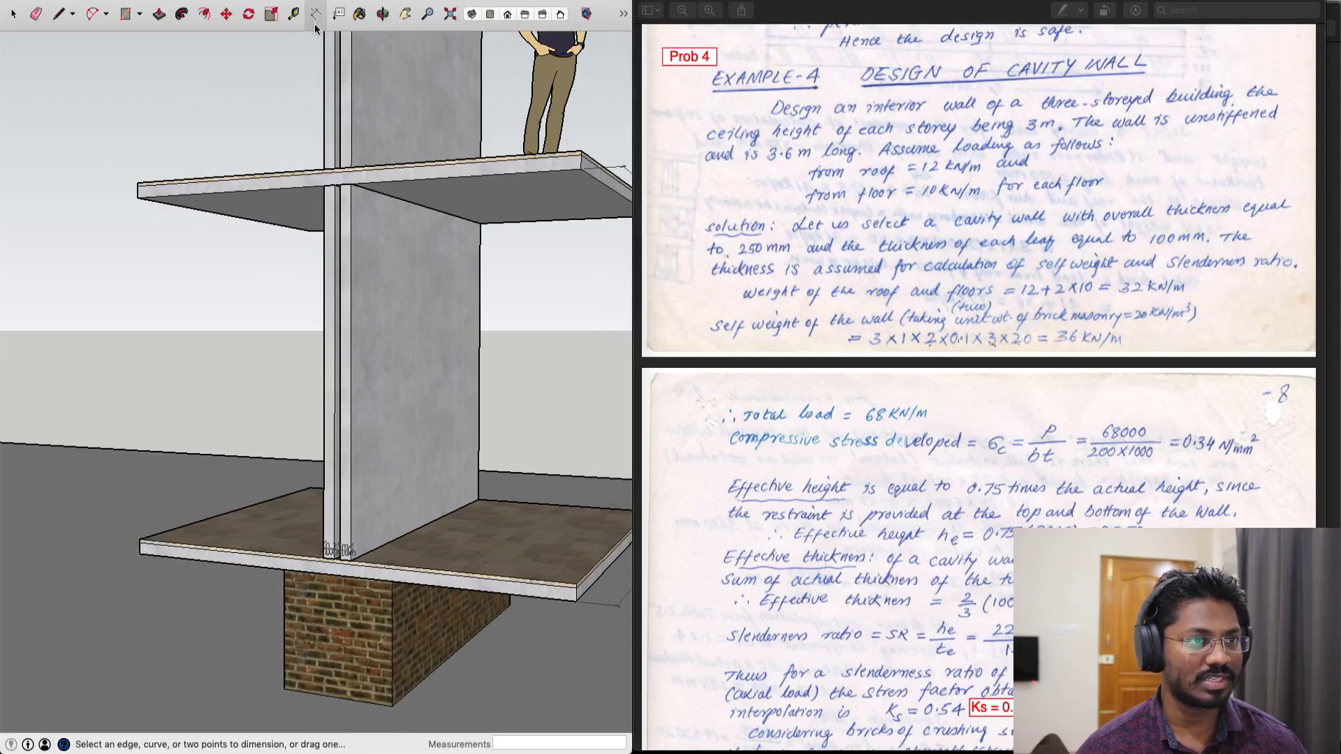
left_click(351, 184)
left_click(351, 560)
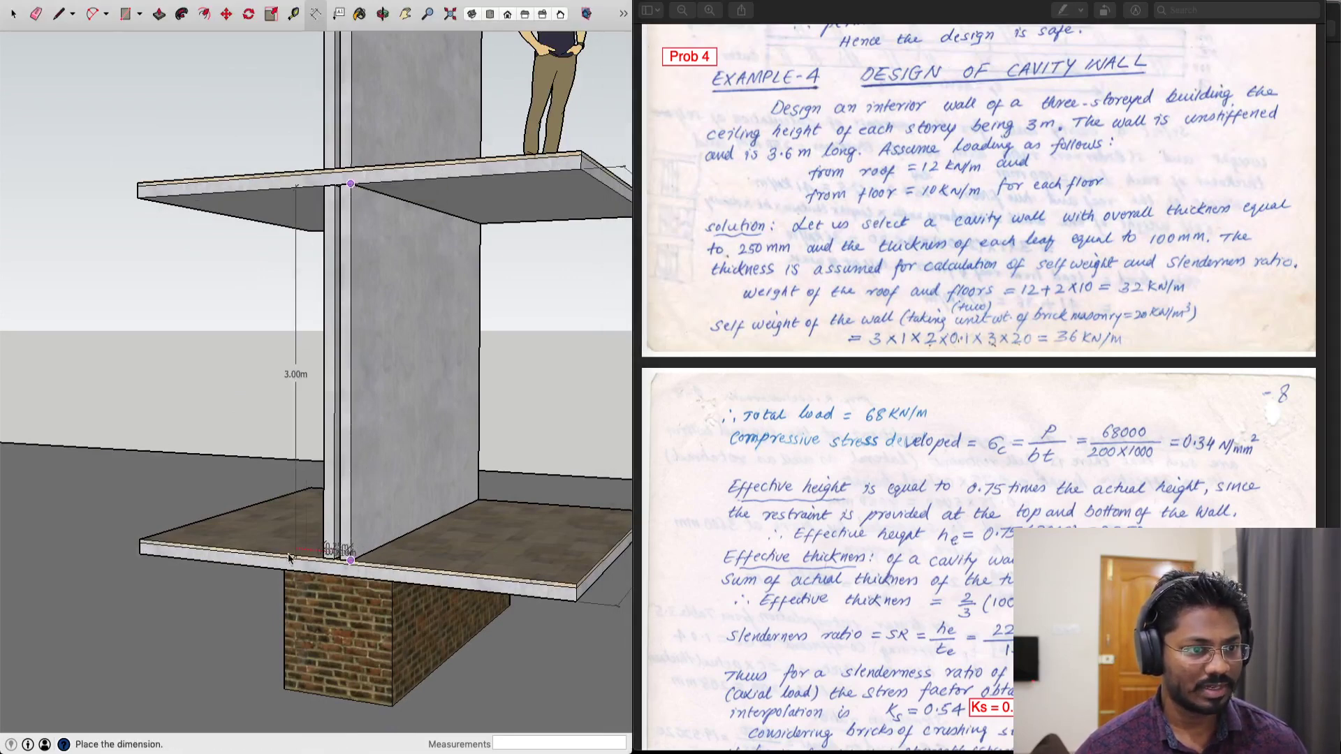
left_click(267, 555)
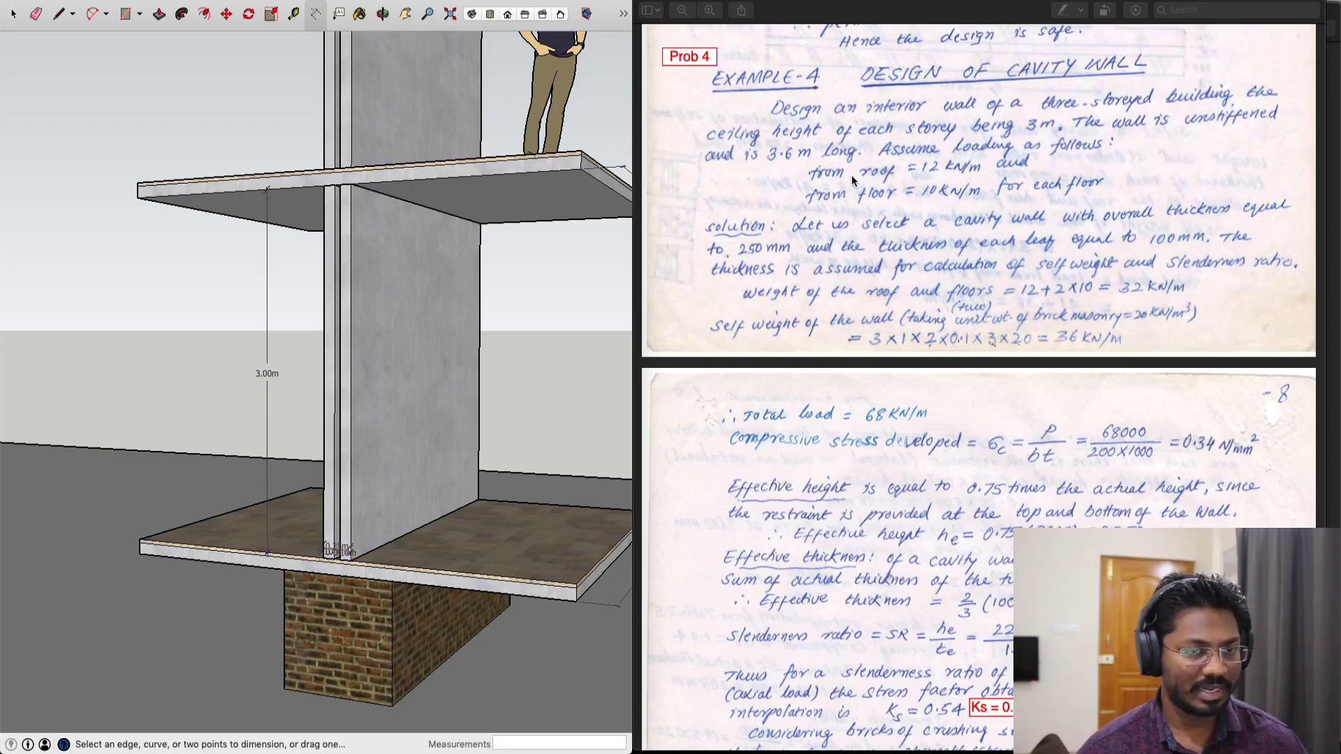
Inspect the dimensioned lowest storey of the cavity wall and its long face.
middle_click_drag(400, 294, 349, 312)
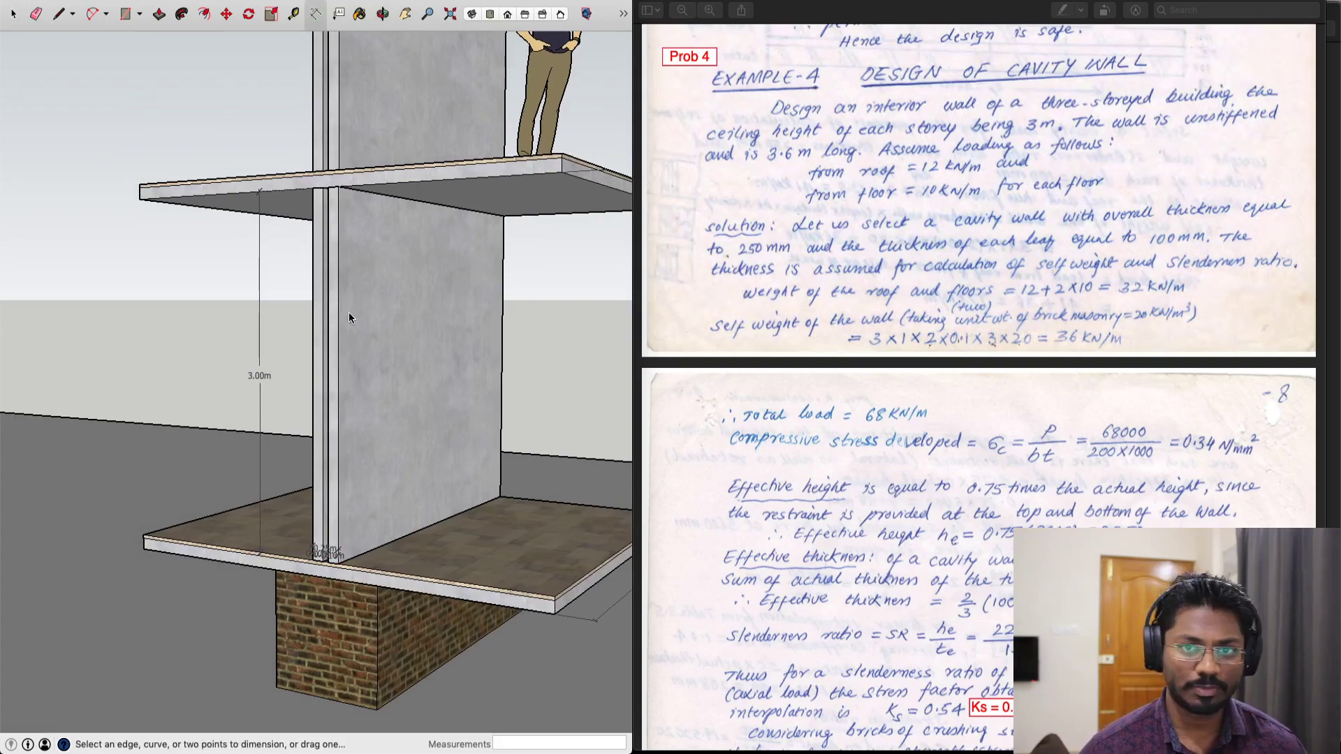
scroll(358, 313, "down", 3)
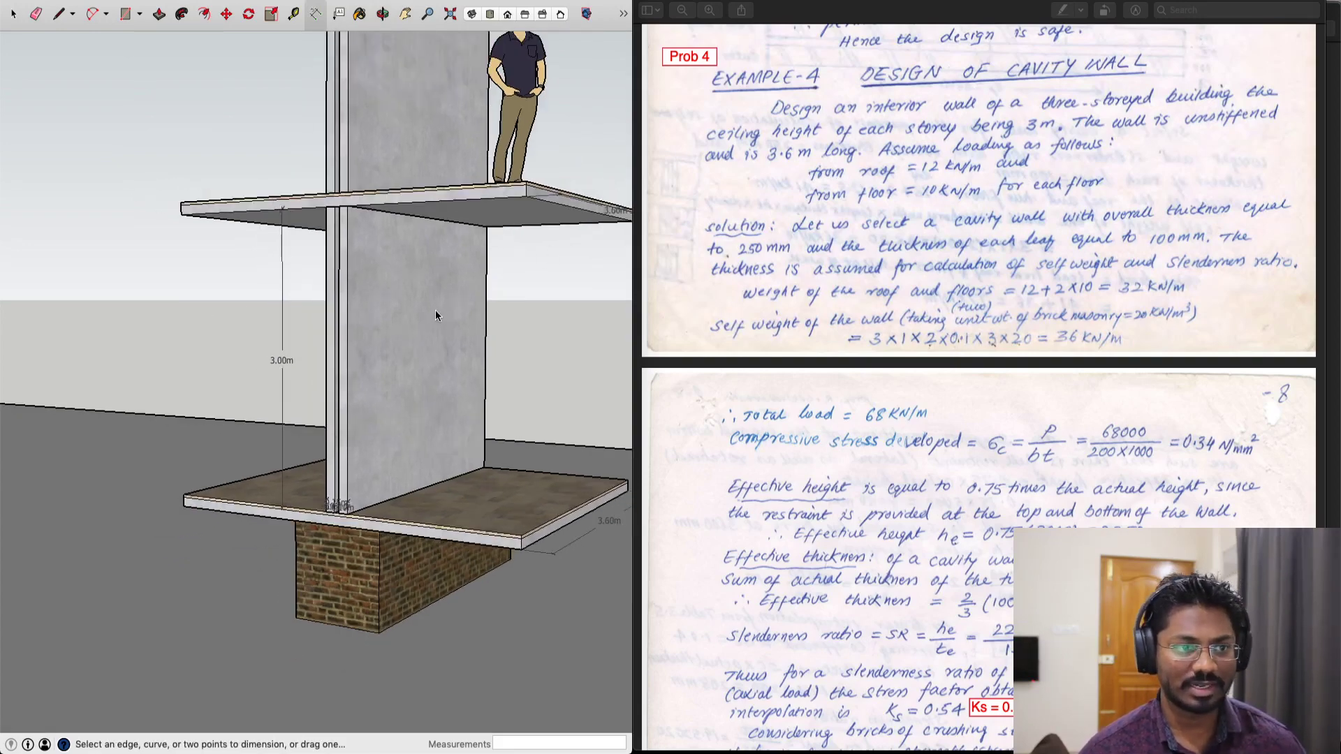
mouse_move(378, 311)
middle_mouse_down()
mouse_move(412, 298)
mouse_move(409, 261)
middle_mouse_up()
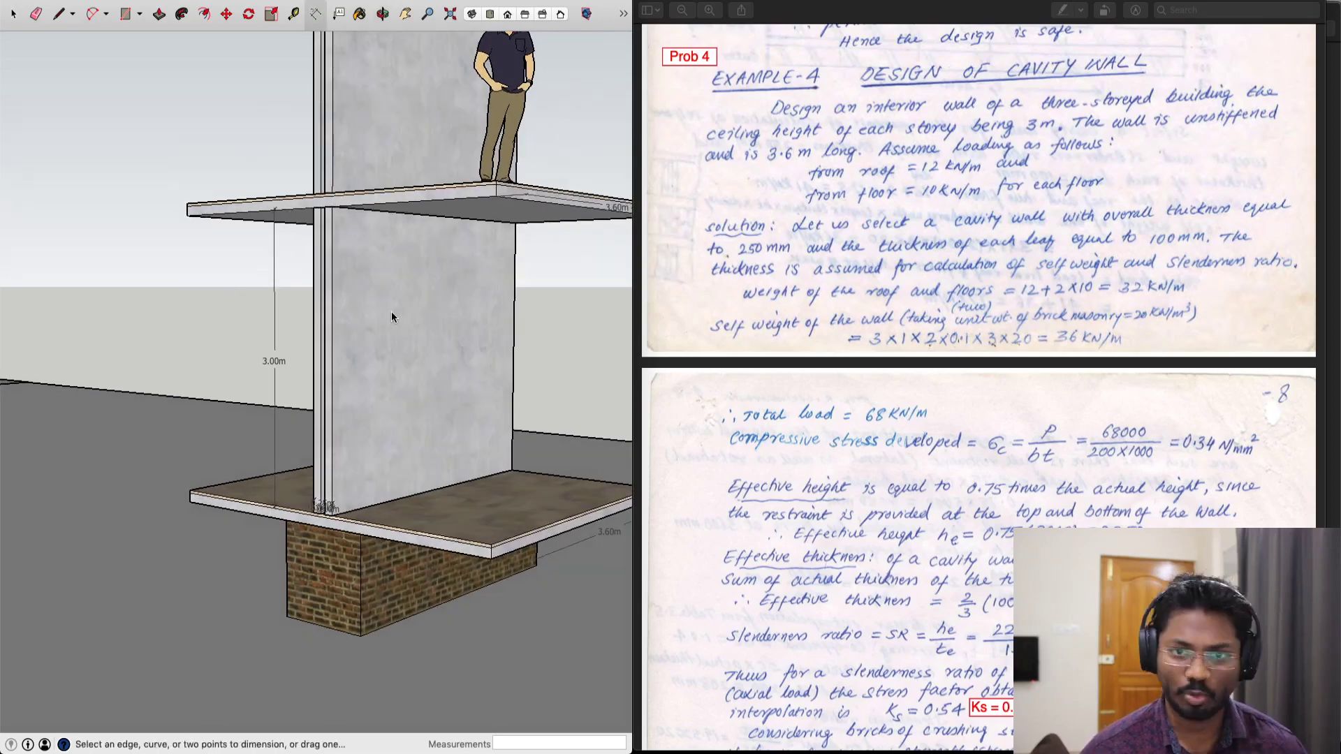
middle_click_drag(391, 312, 417, 292)
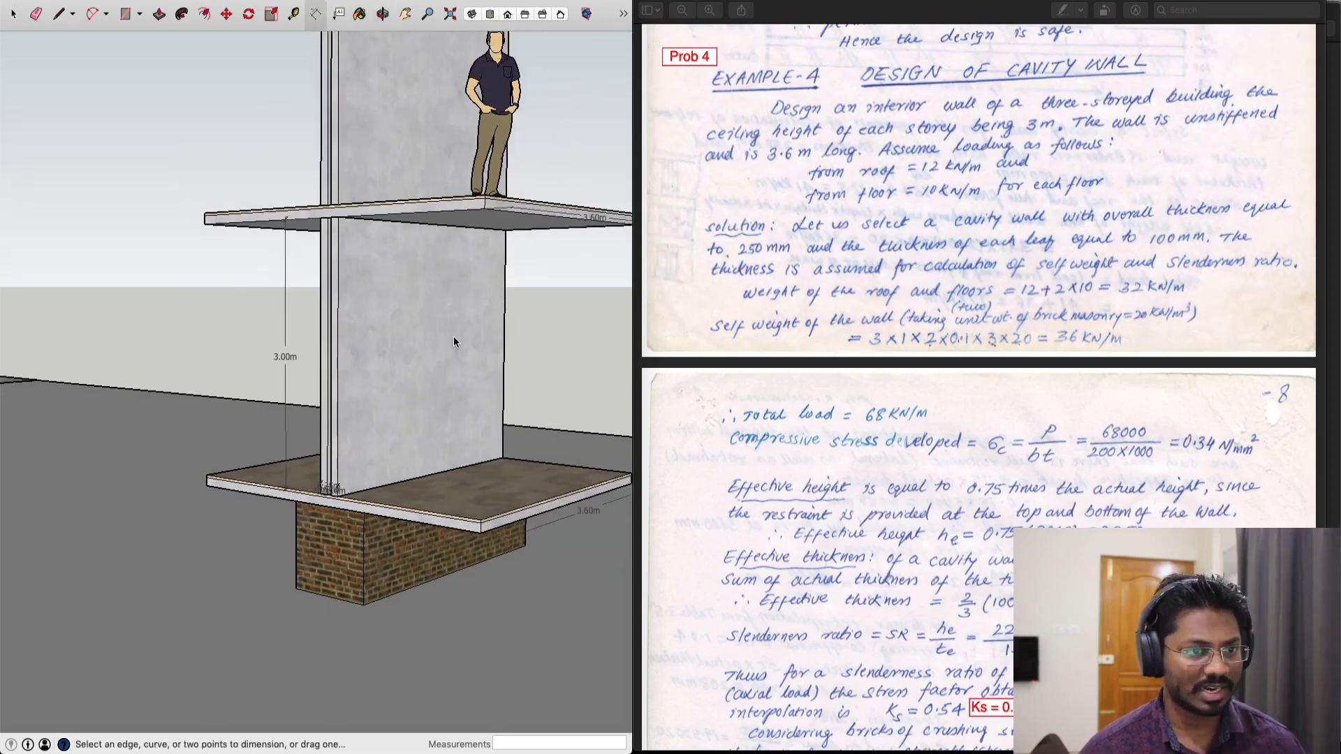
Find the two-storey brick wall model beyond the truss-roofed building and examine its storeys up close.
scroll(453, 337, "down", 10)
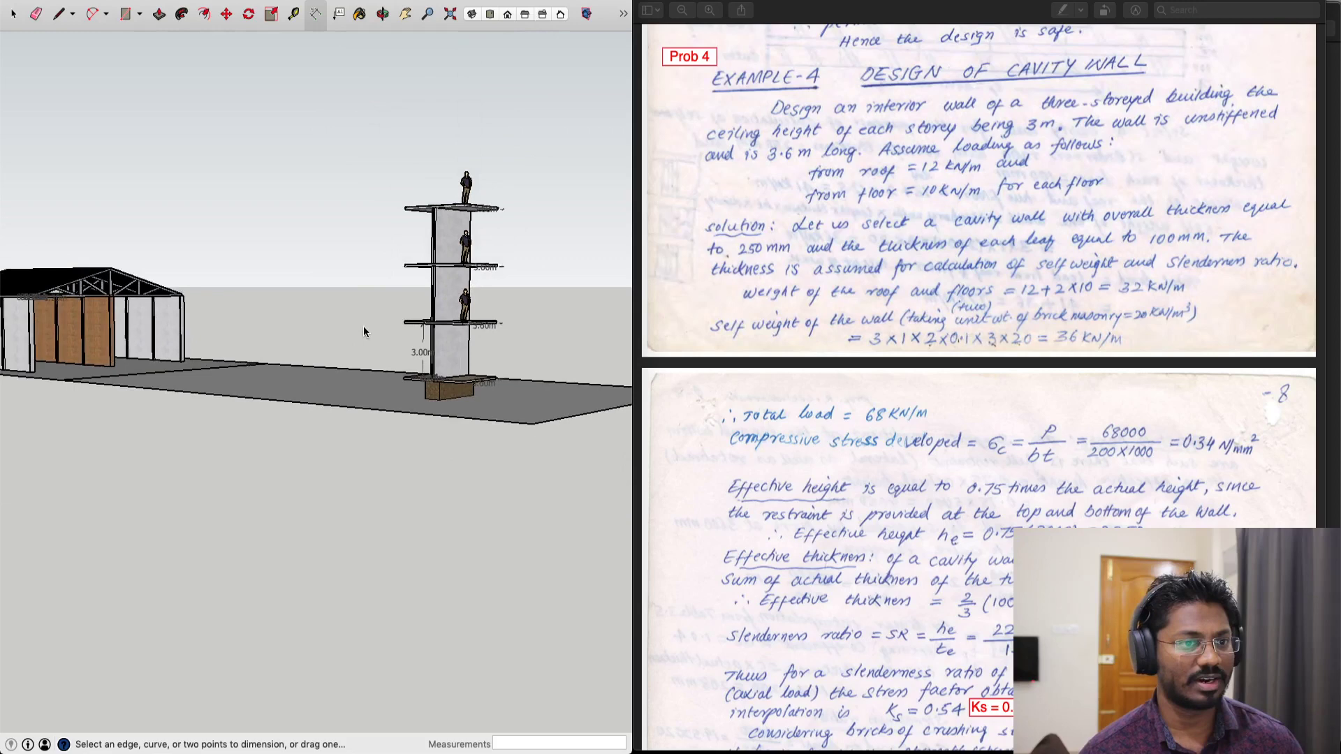
scroll(363, 326, "down", 8)
middle_click_drag(175, 314, 0, 314, "shift")
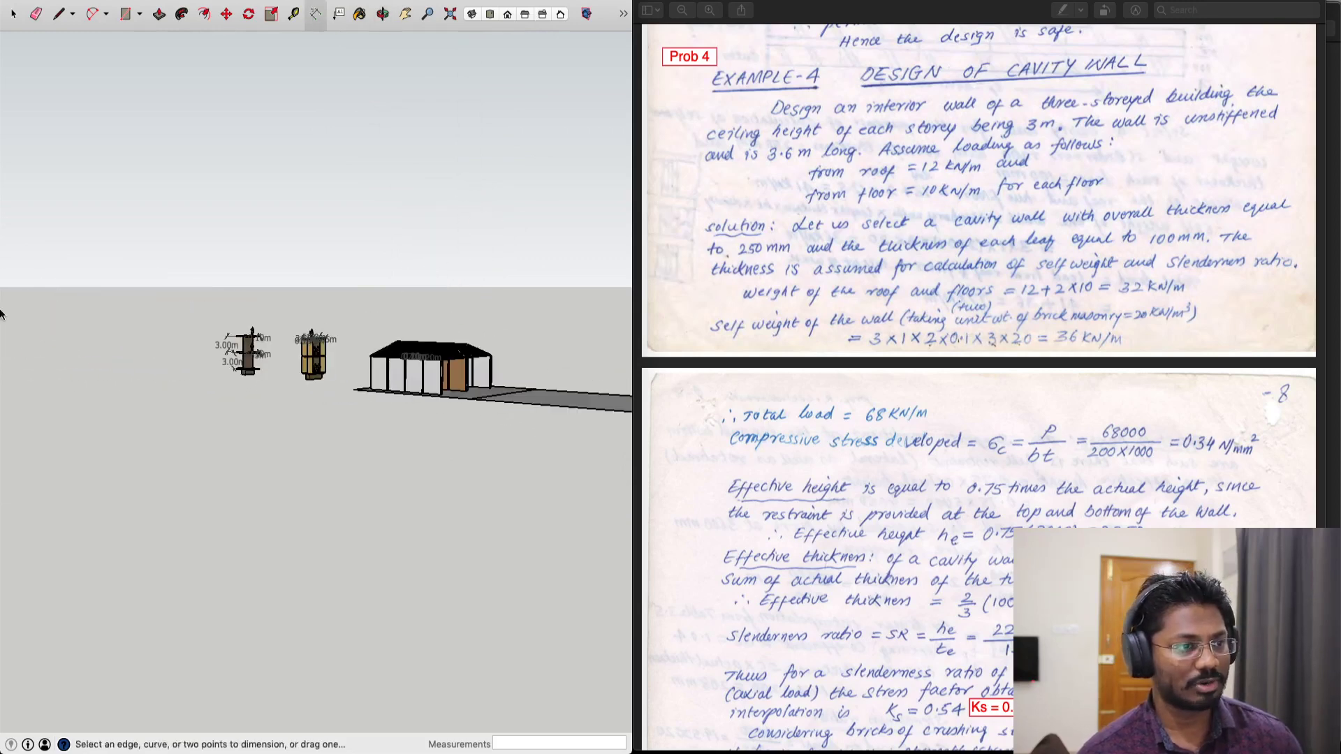
scroll(0, 314, "up", 5)
scroll(513, 410, "up", 8)
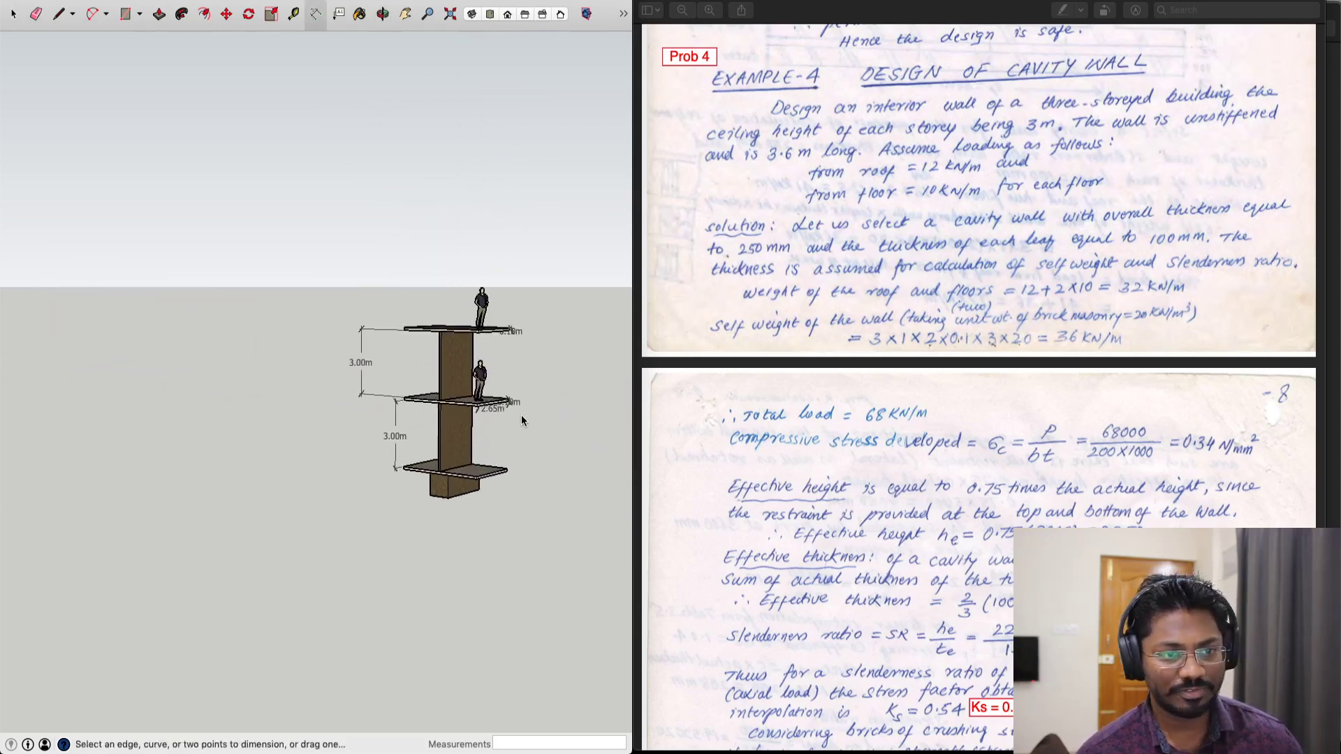
scroll(521, 415, "up", 10)
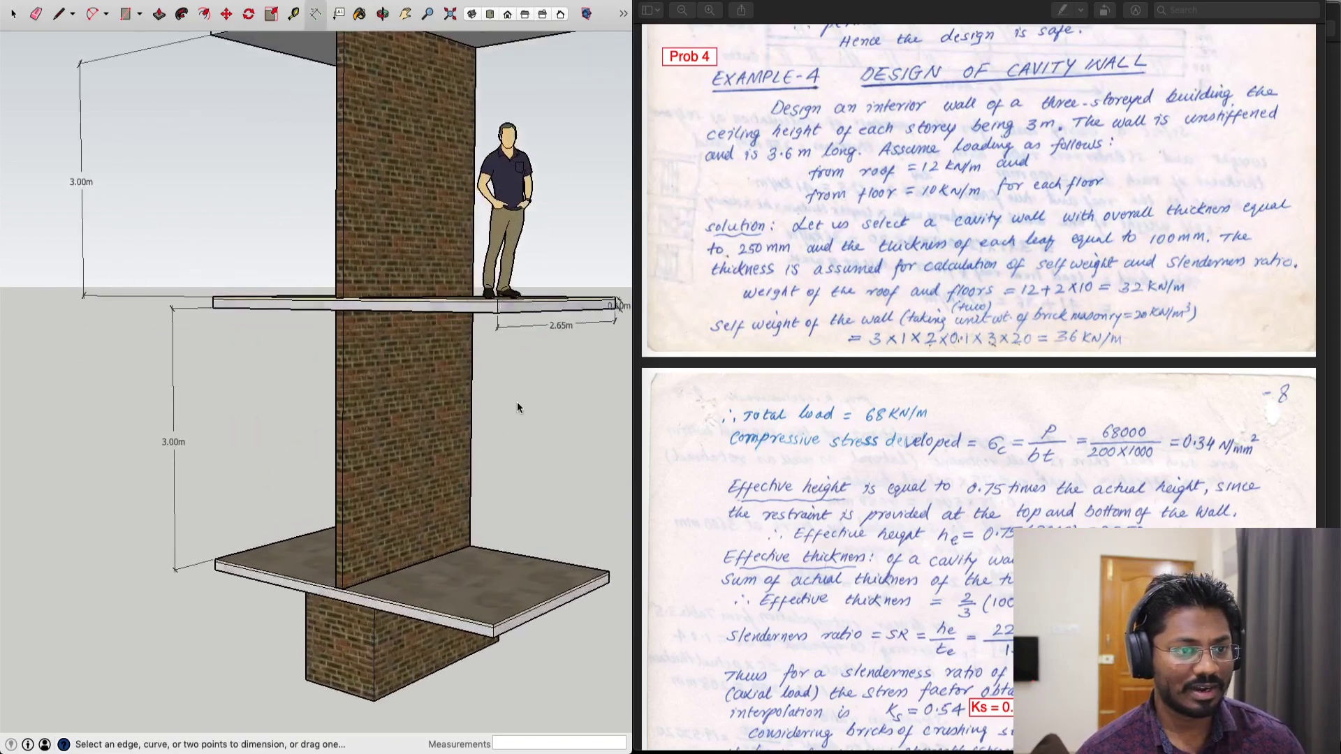
scroll(517, 405, "up", 4)
middle_click_drag(517, 403, 384, 403)
scroll(434, 409, "down", 15)
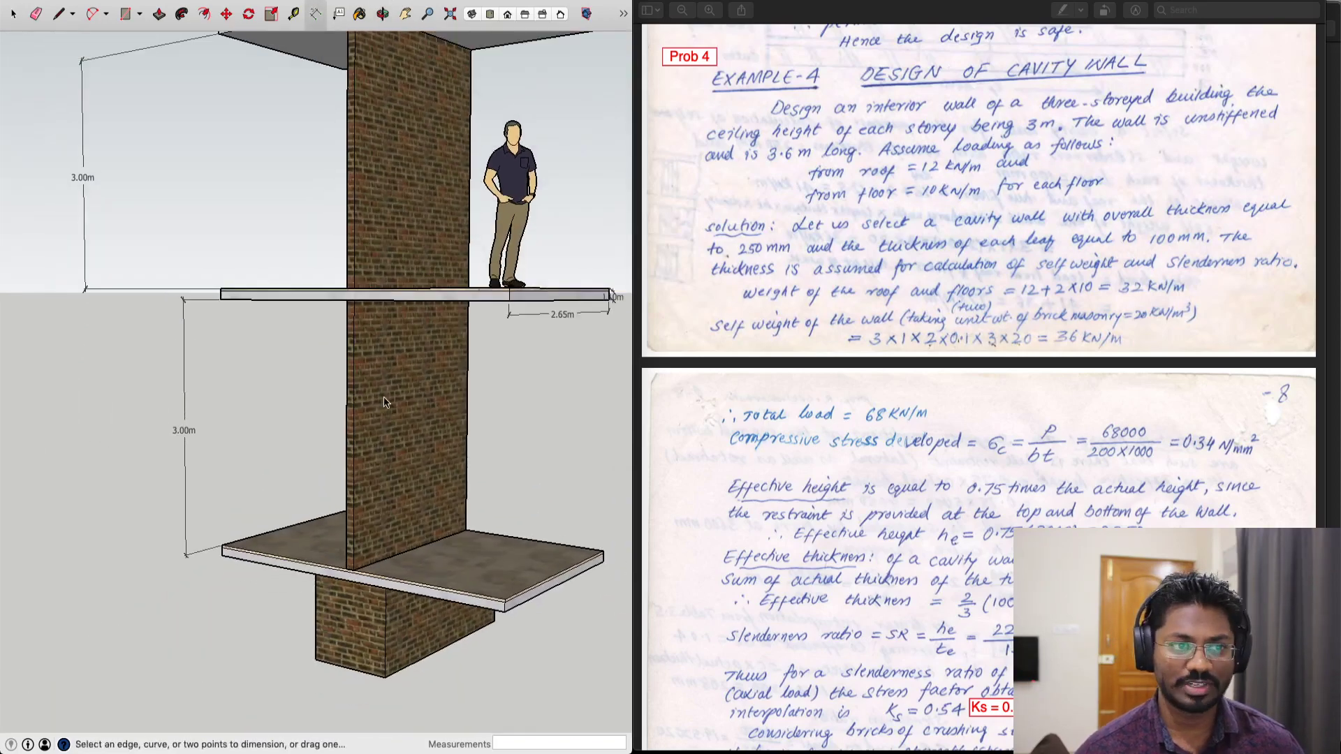
View all the wall models together and return to a close view of the three-storey cavity wall.
scroll(383, 403, "down", 10)
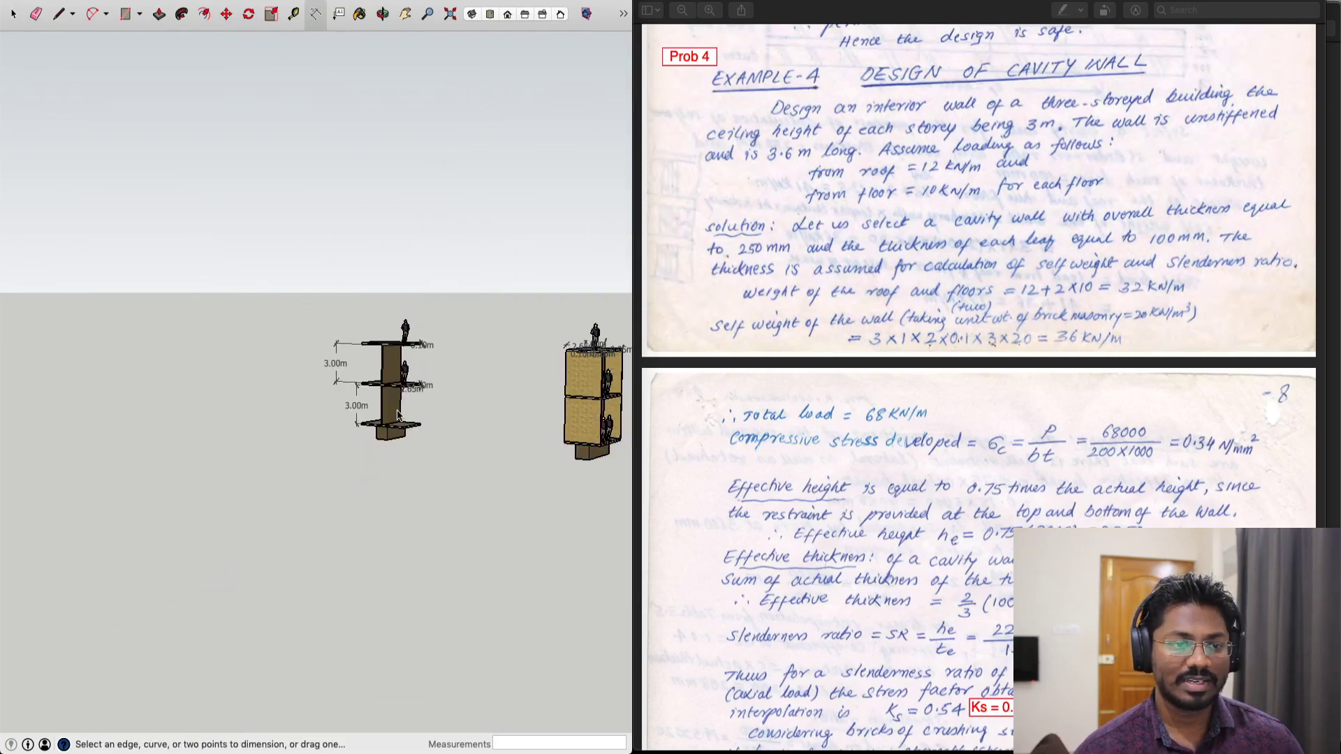
scroll(398, 415, "down", 8)
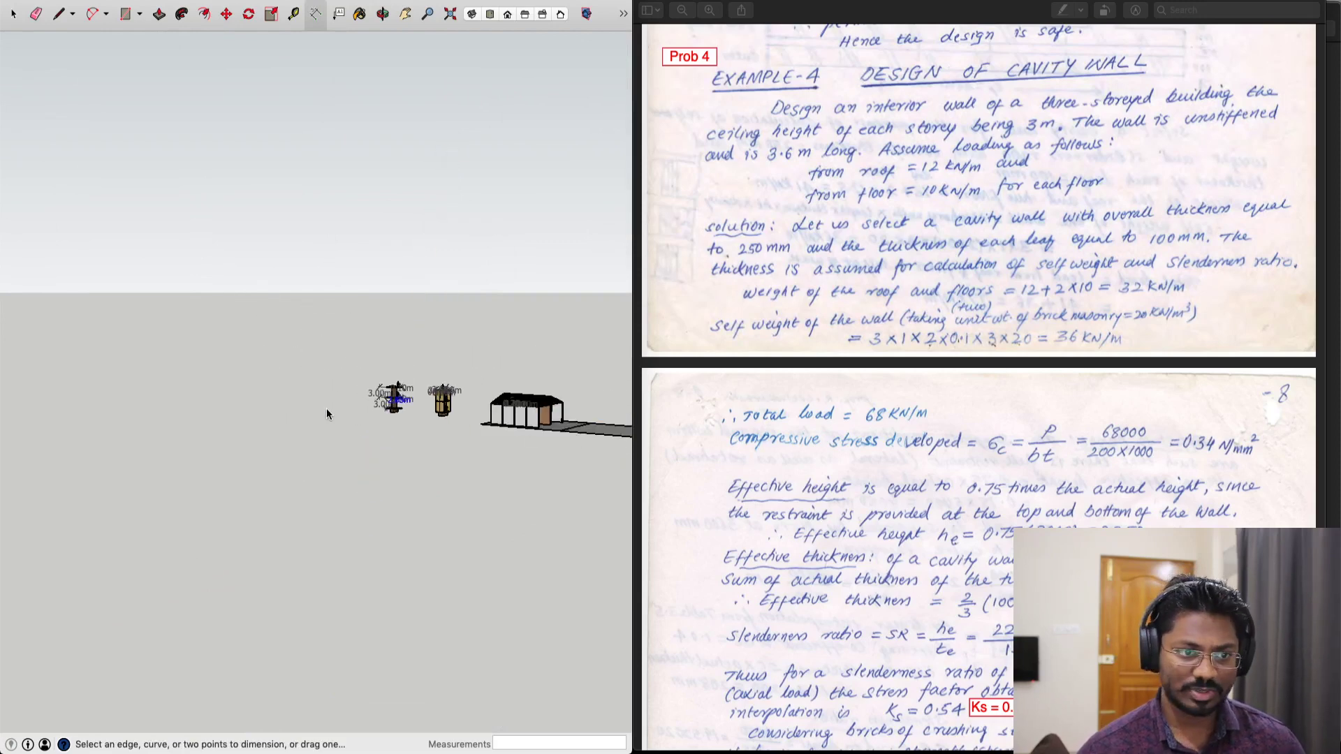
scroll(325, 408, "down", 5)
mouse_move(589, 416)
middle_mouse_down("shift")
mouse_move(252, 349)
mouse_move(250, 316)
middle_mouse_up("shift")
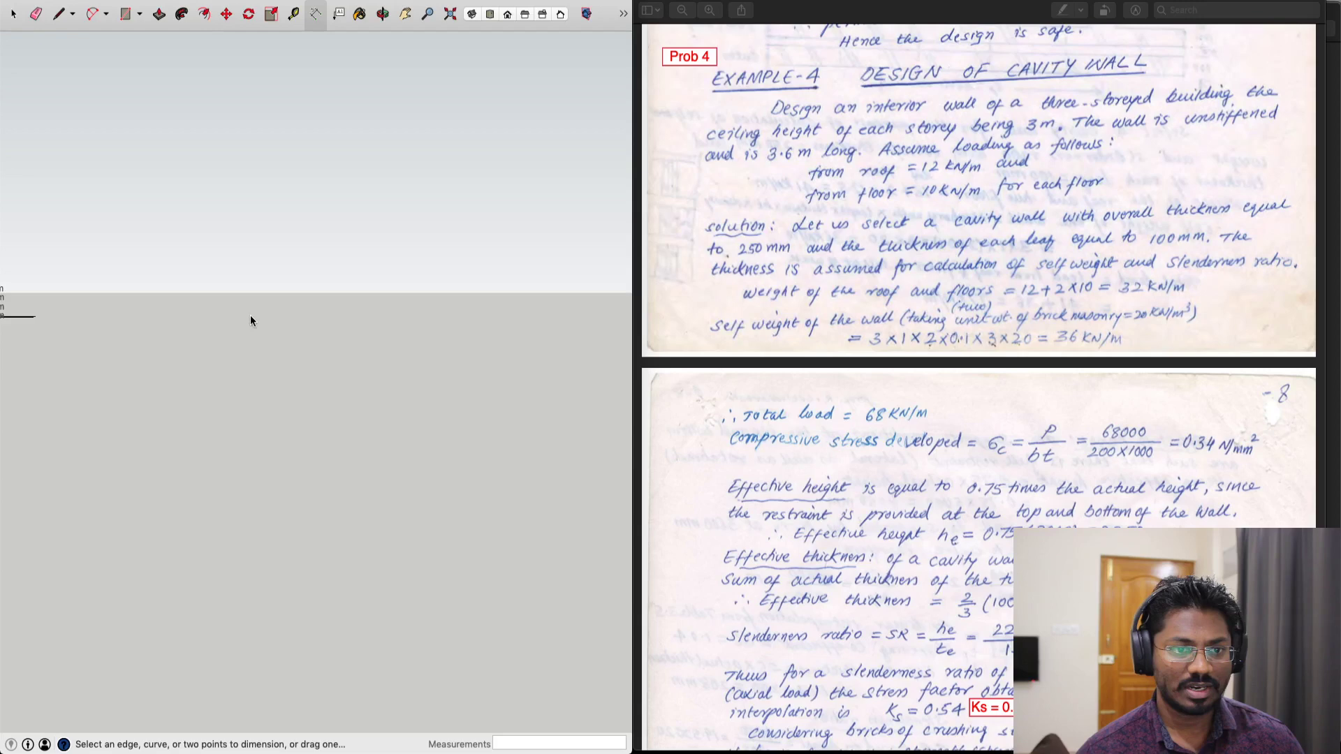
left_click(450, 14)
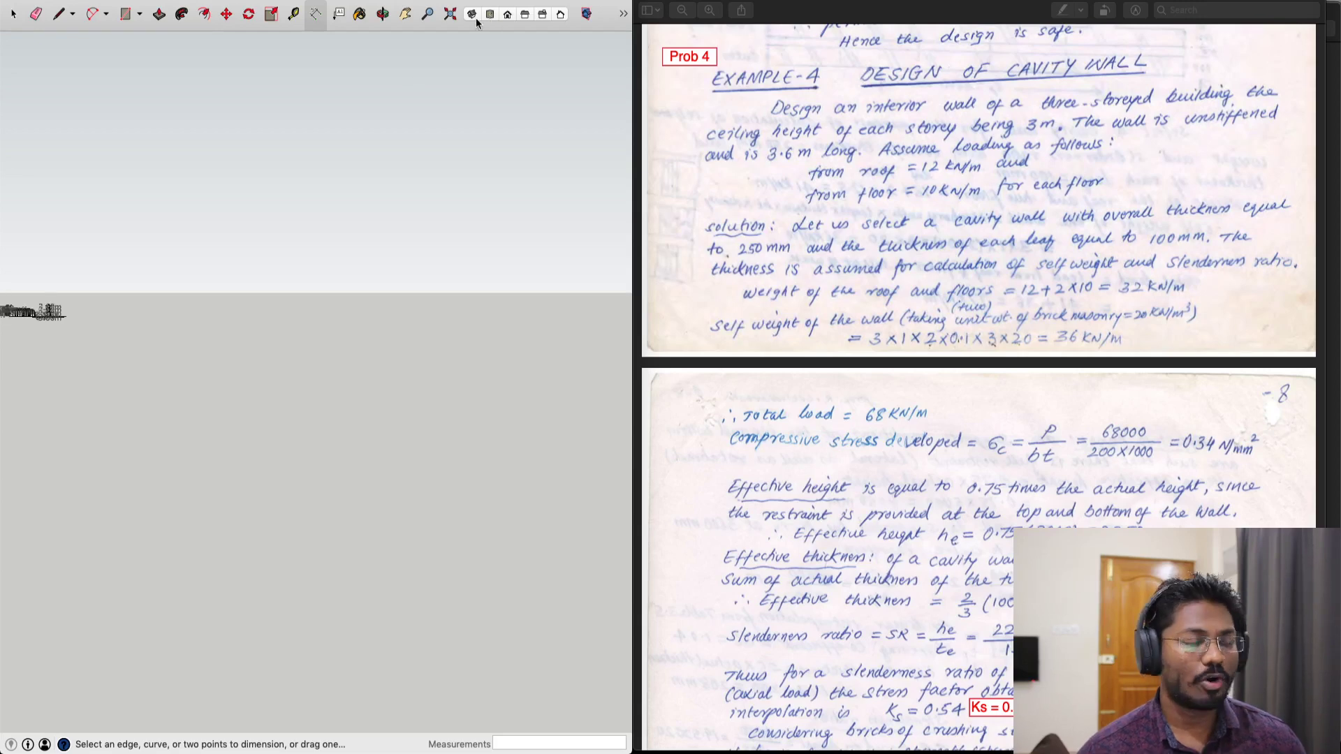
mouse_move(261, 259)
middle_mouse_down()
mouse_move(350, 339)
mouse_move(329, 408)
mouse_move(340, 418)
middle_mouse_up()
scroll(341, 418, "up", 10)
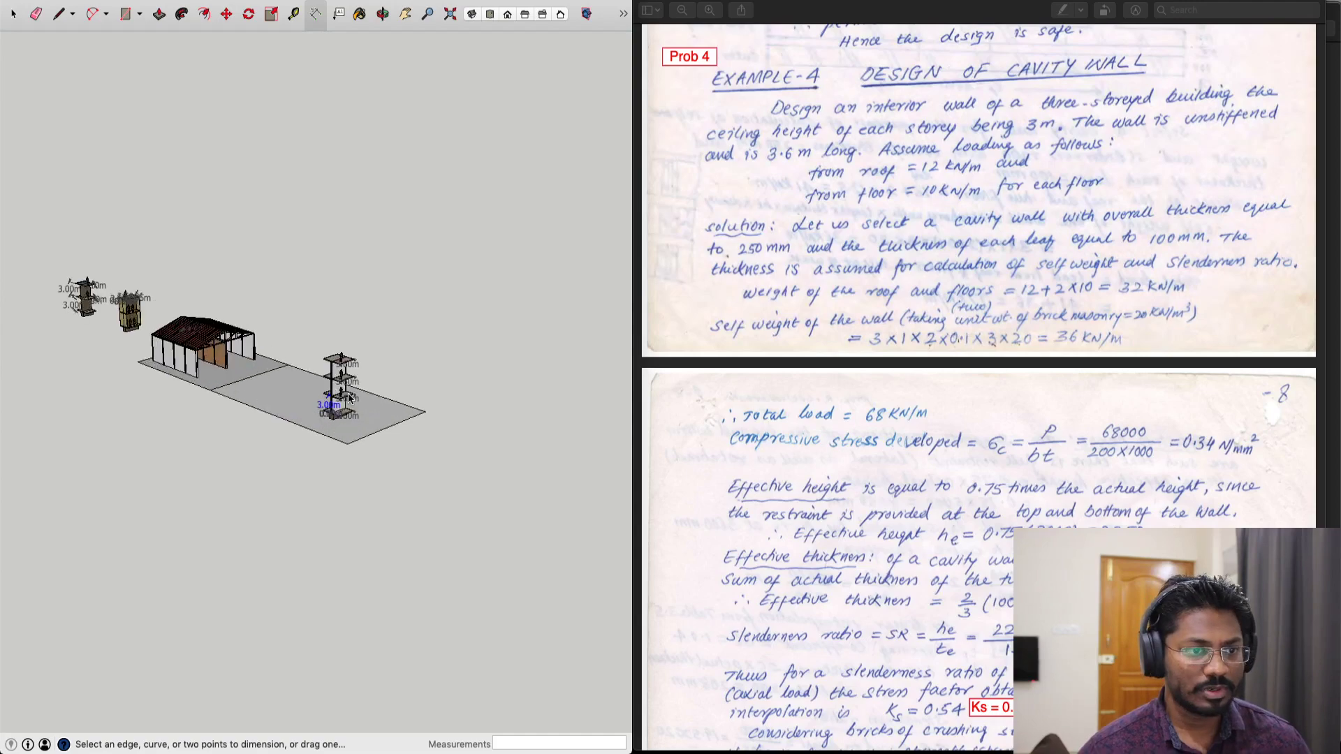
scroll(345, 380, "up", 10)
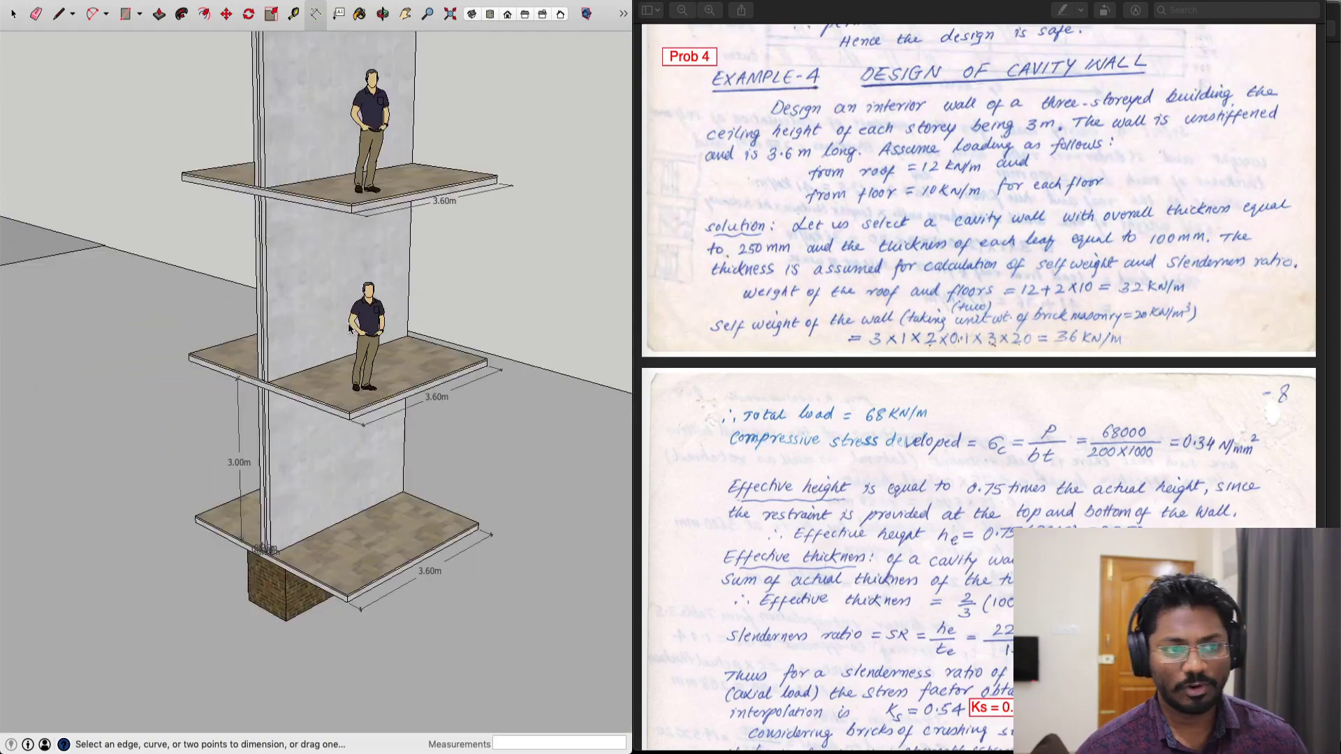
Examine the cavity wall's roof slab and upper floor slabs from above.
mouse_move(362, 340)
middle_mouse_down()
mouse_move(371, 323)
mouse_move(376, 351)
mouse_move(353, 286)
mouse_move(375, 376)
mouse_move(359, 387)
mouse_move(391, 363)
middle_mouse_up()
scroll(371, 335, "down", 3)
scroll(353, 286, "down", 3)
scroll(387, 289, "up", 3)
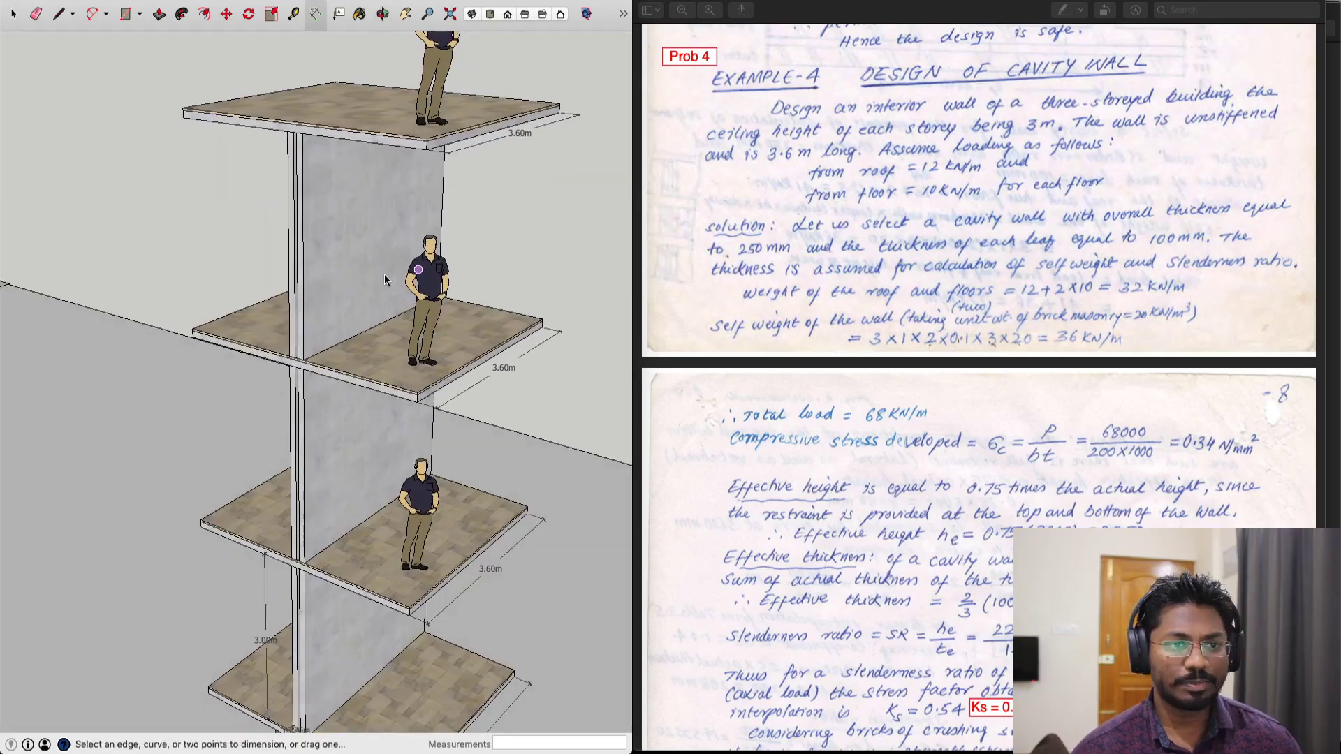
scroll(384, 279, "up", 2)
mouse_move(519, 158)
middle_mouse_down()
mouse_move(457, 215)
mouse_move(493, 198)
mouse_move(468, 187)
middle_mouse_up()
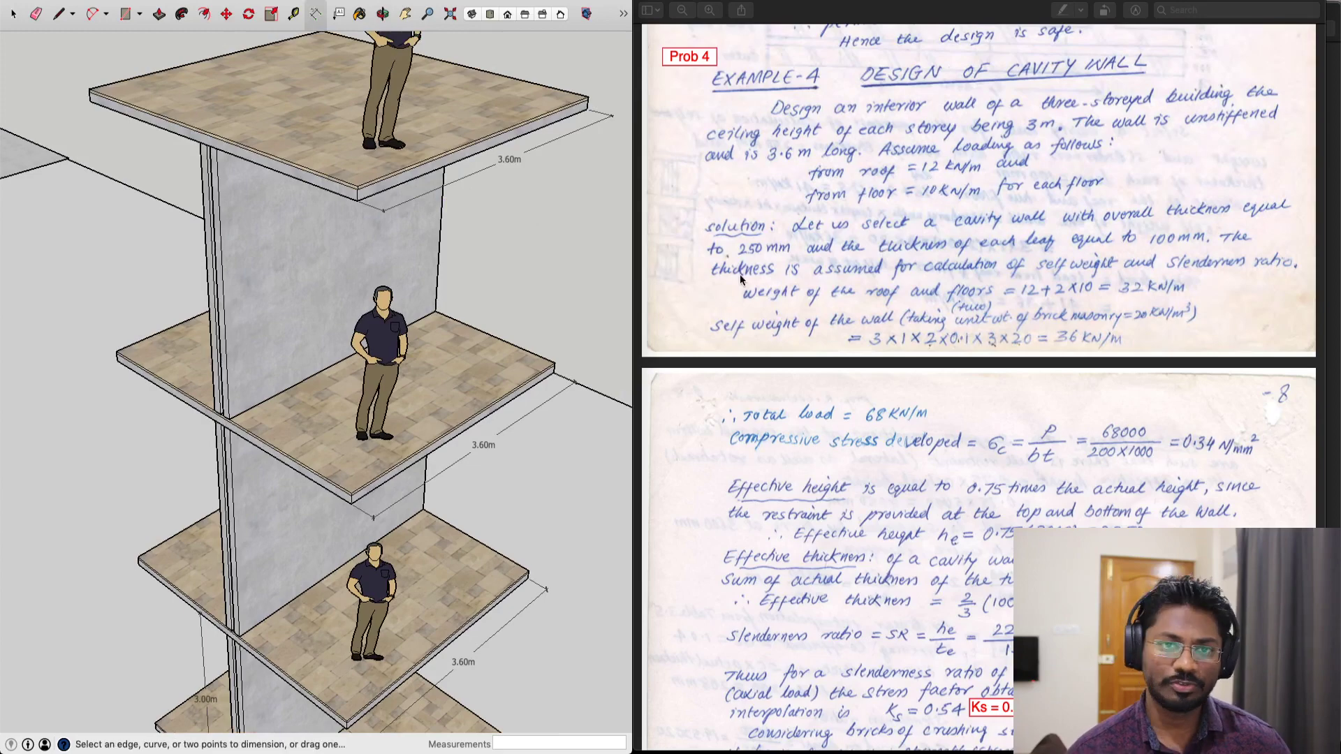
mouse_move(553, 282)
middle_mouse_down()
mouse_move(550, 244)
mouse_move(522, 257)
middle_mouse_up()
scroll(550, 244, "down", 5)
scroll(479, 216, "up", 5)
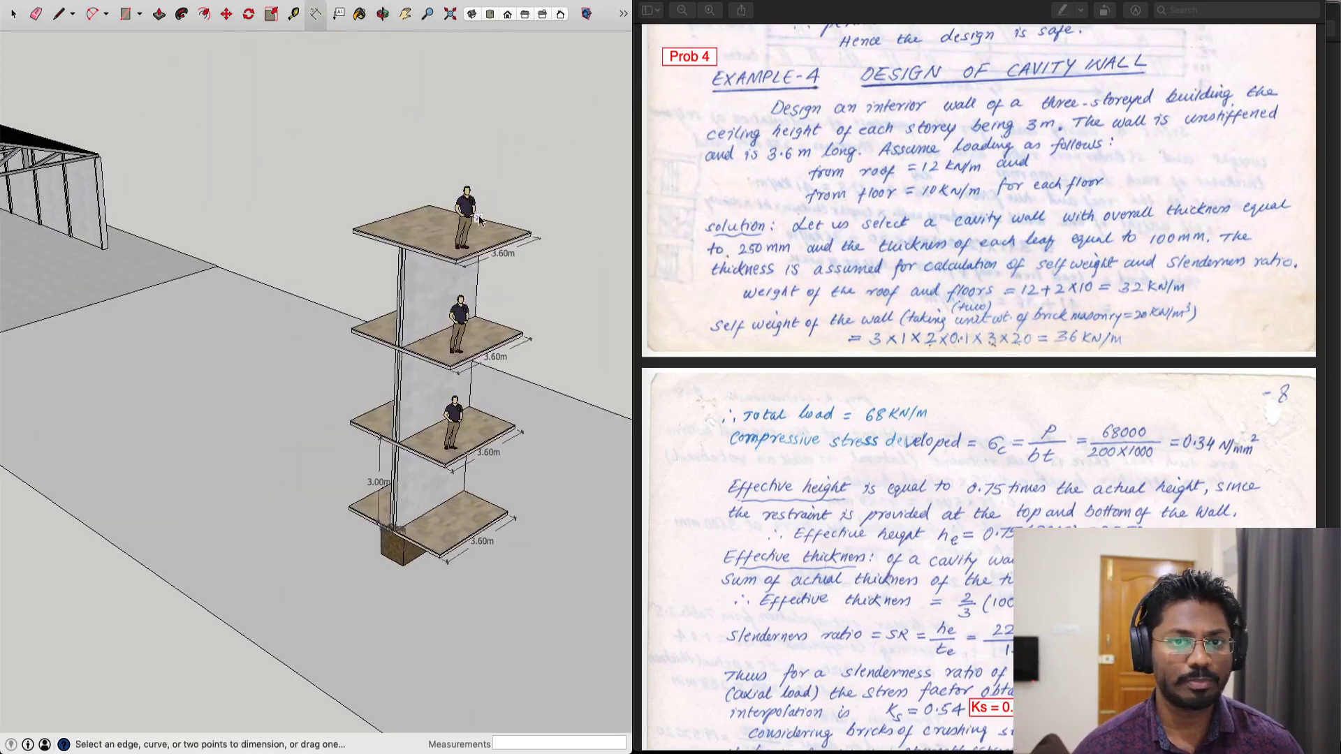
Activate the Select tool and compare the roof storey with the cavity wall's full height.
left_click(14, 16)
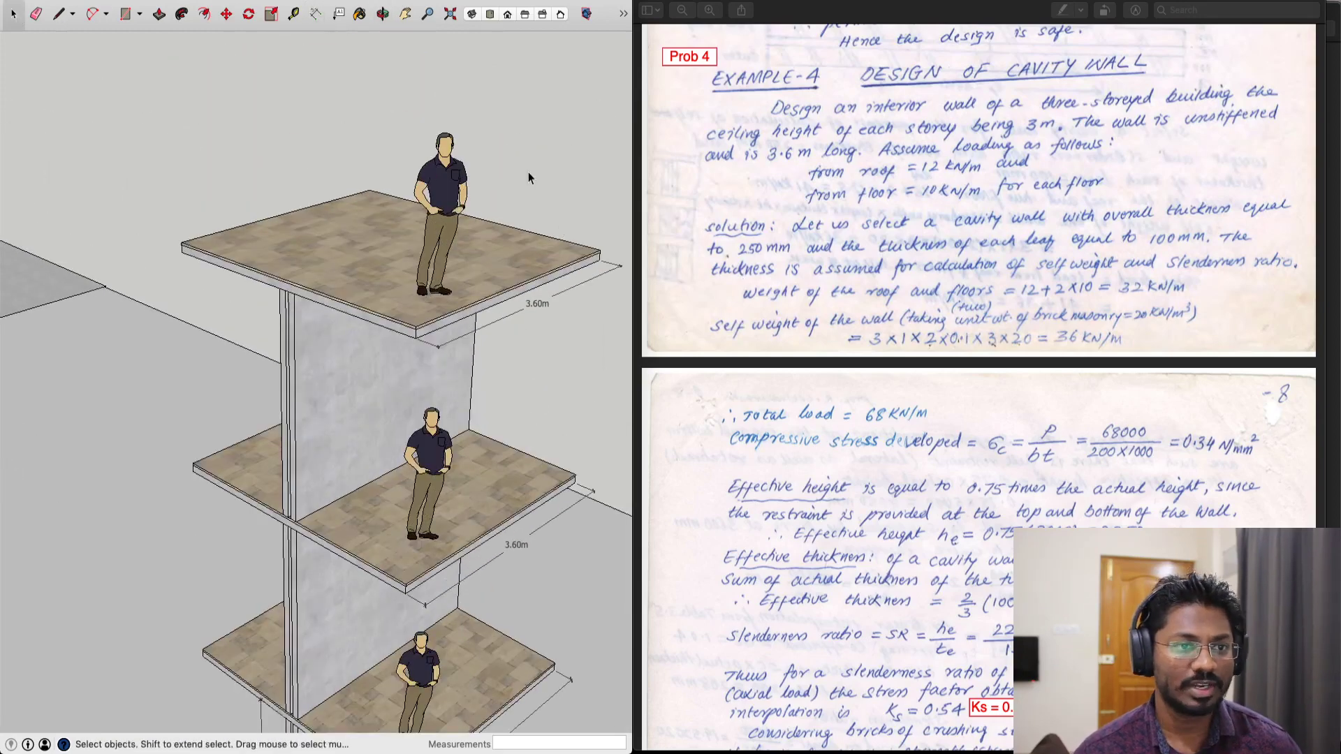
mouse_move(528, 172)
middle_mouse_down()
mouse_move(530, 244)
mouse_move(608, 229)
middle_mouse_up()
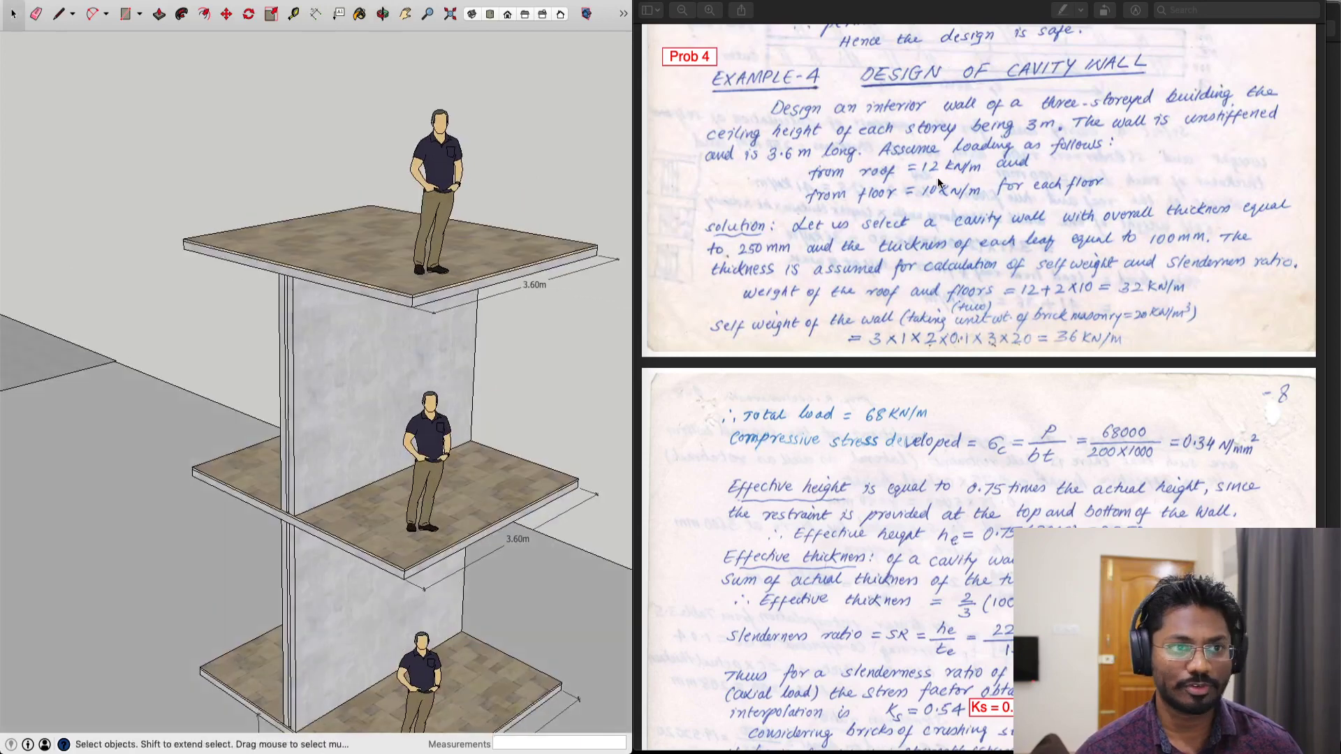
scroll(564, 328, "down", 4)
middle_click_drag(565, 323, 486, 184, "shift")
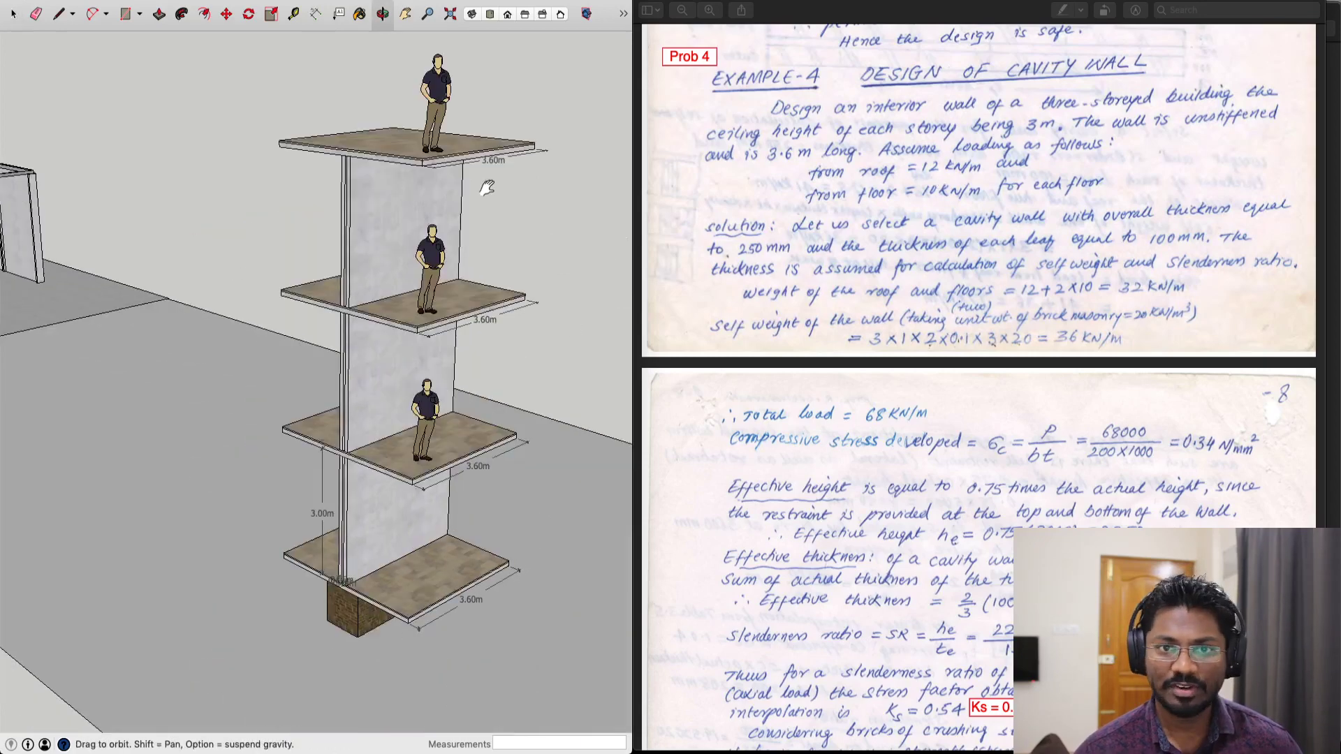
scroll(467, 341, "up", 4)
scroll(466, 303, "down", 3)
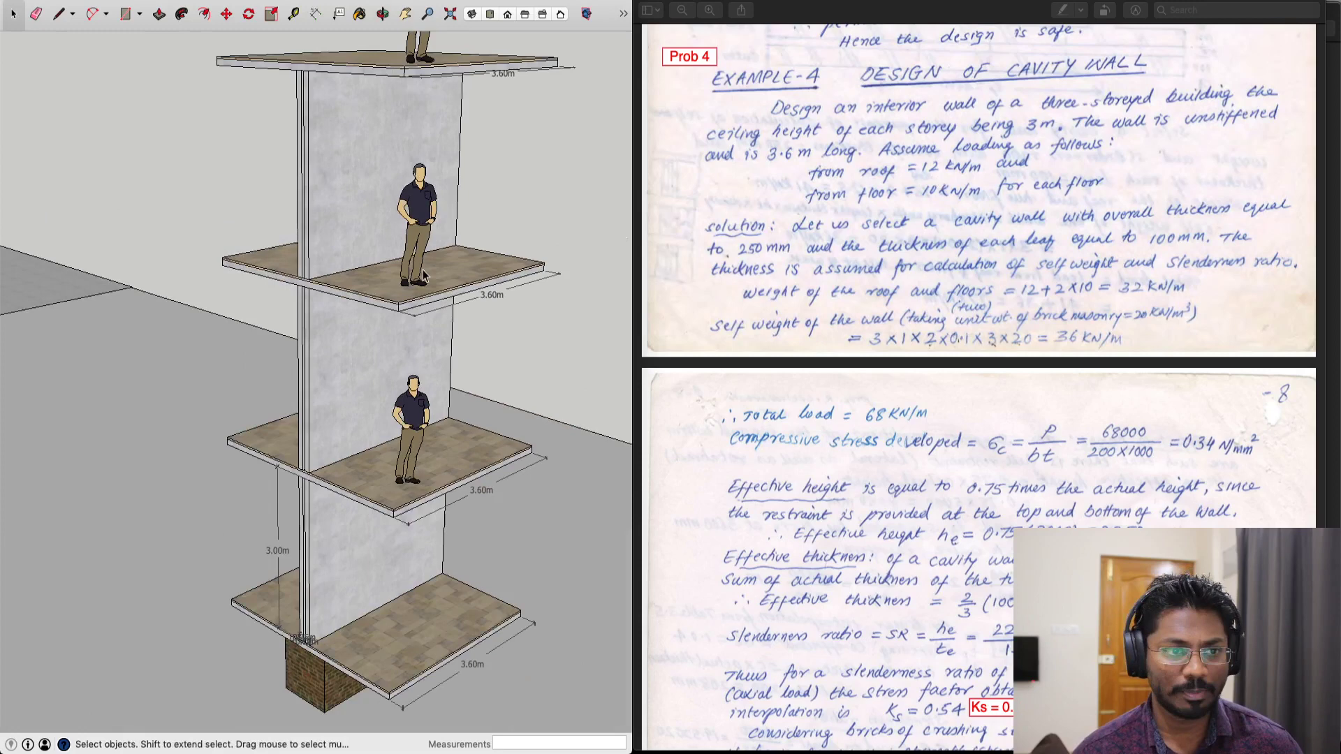
Highlight the upper intermediate floor slab and the standing figures on the two intermediate floors by selecting them one at a time.
left_click(422, 270)
left_click(473, 278)
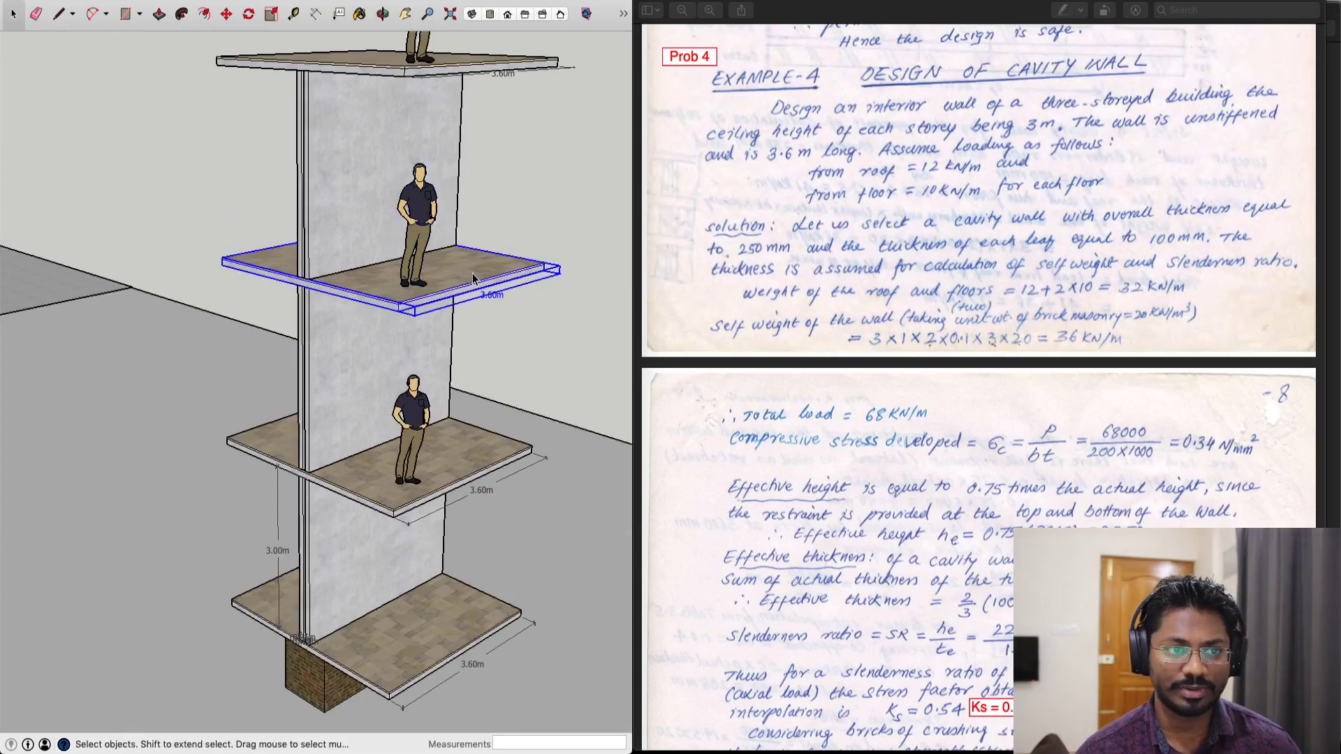
left_click(427, 226)
left_click(459, 426)
left_click(419, 444)
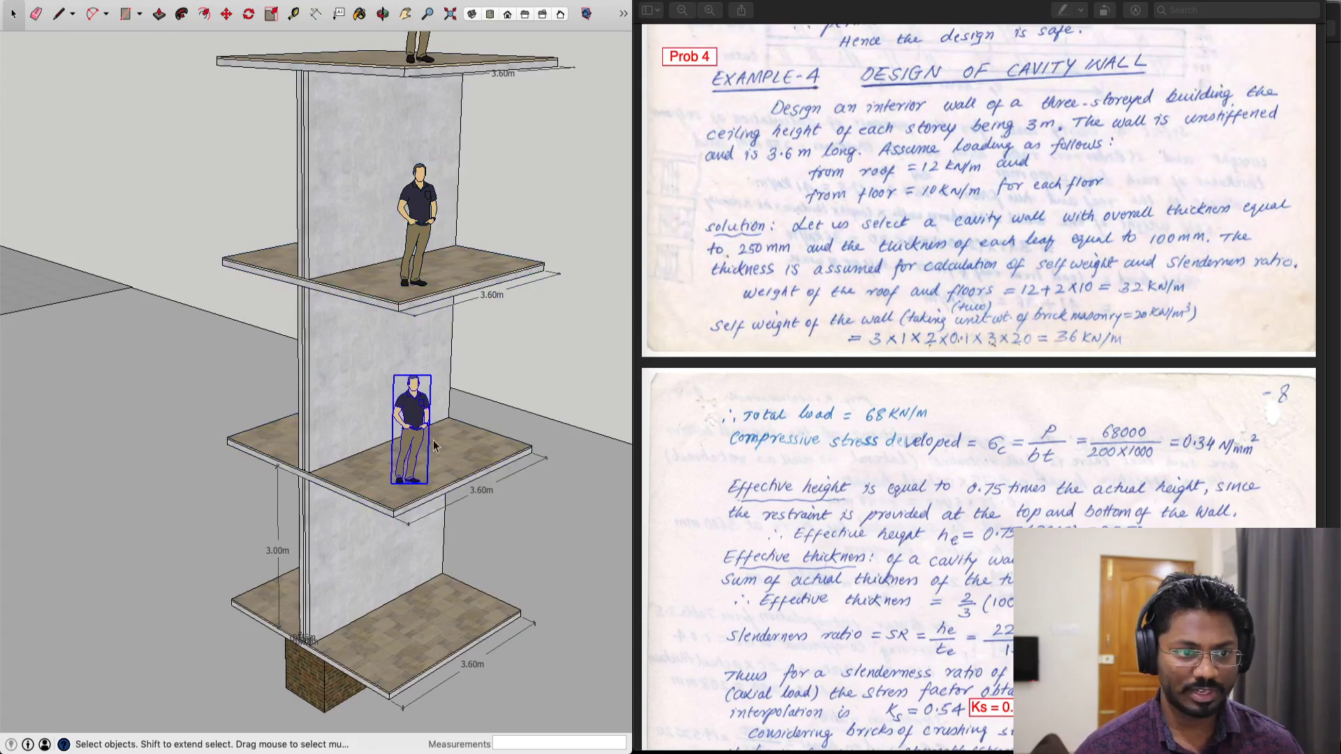
Highlight the lowest floor slab of the cavity wall model by selecting it, then clear the selection and view the full wall height.
scroll(555, 324, "down", 3)
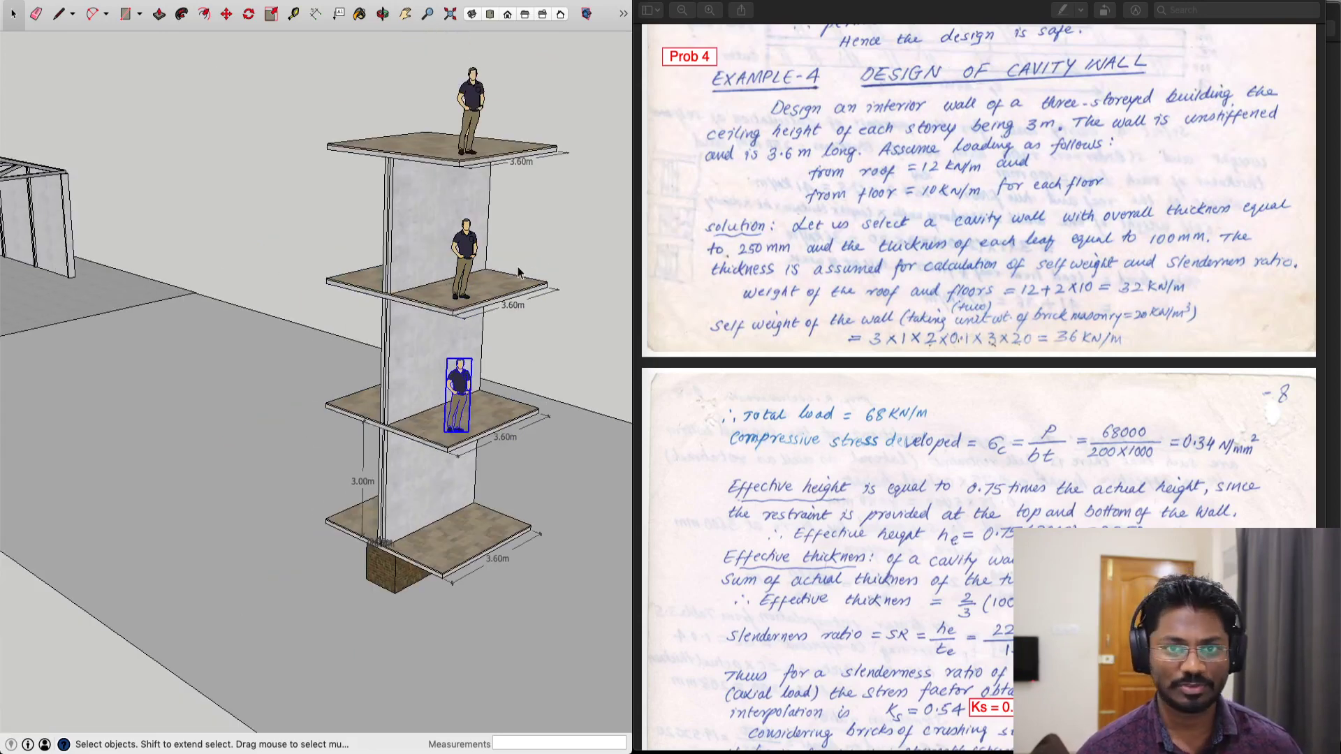
scroll(530, 391, "up", 3)
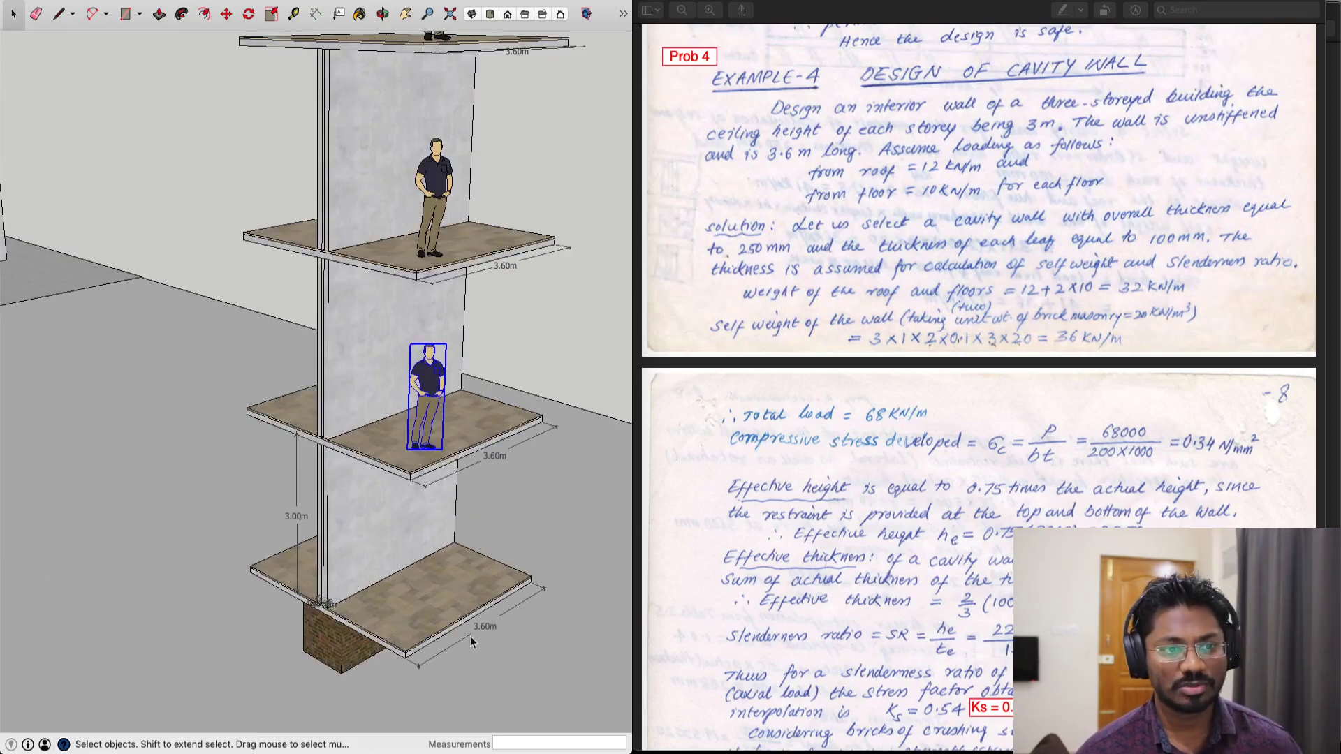
left_click(489, 597)
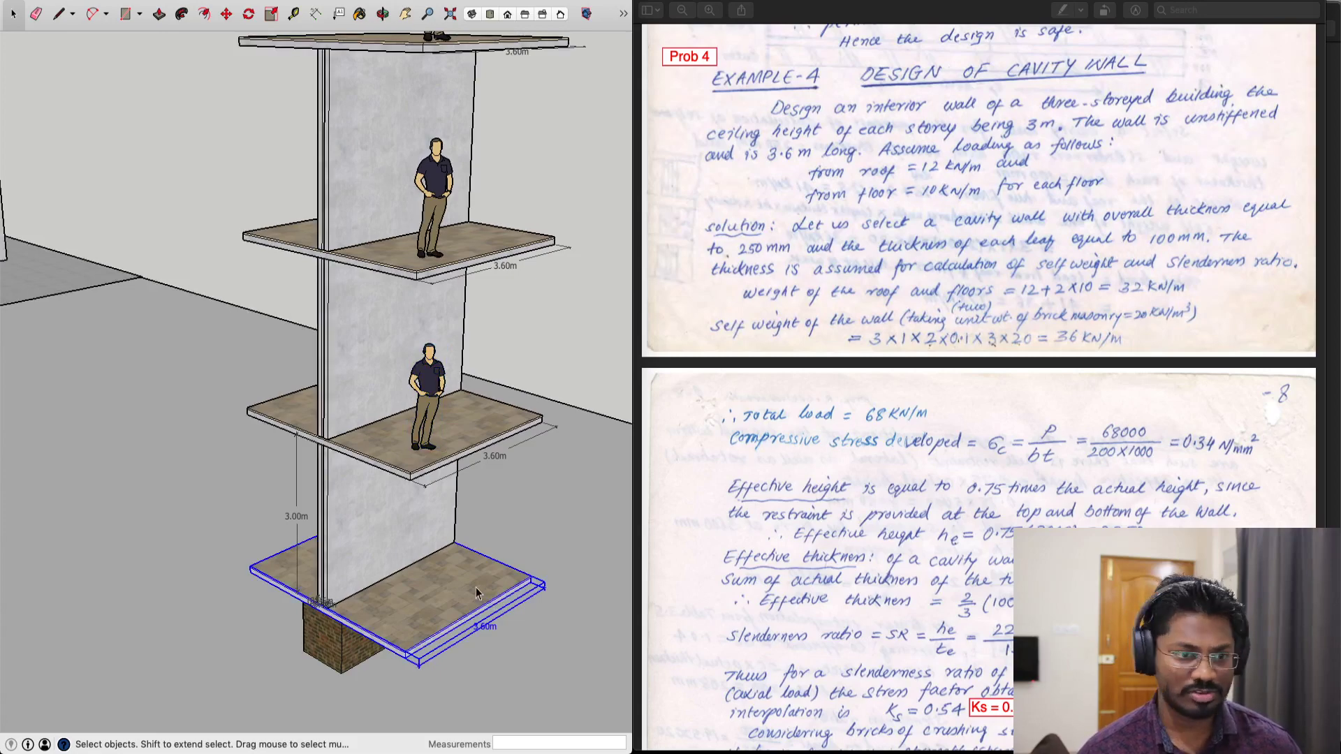
left_click(597, 392)
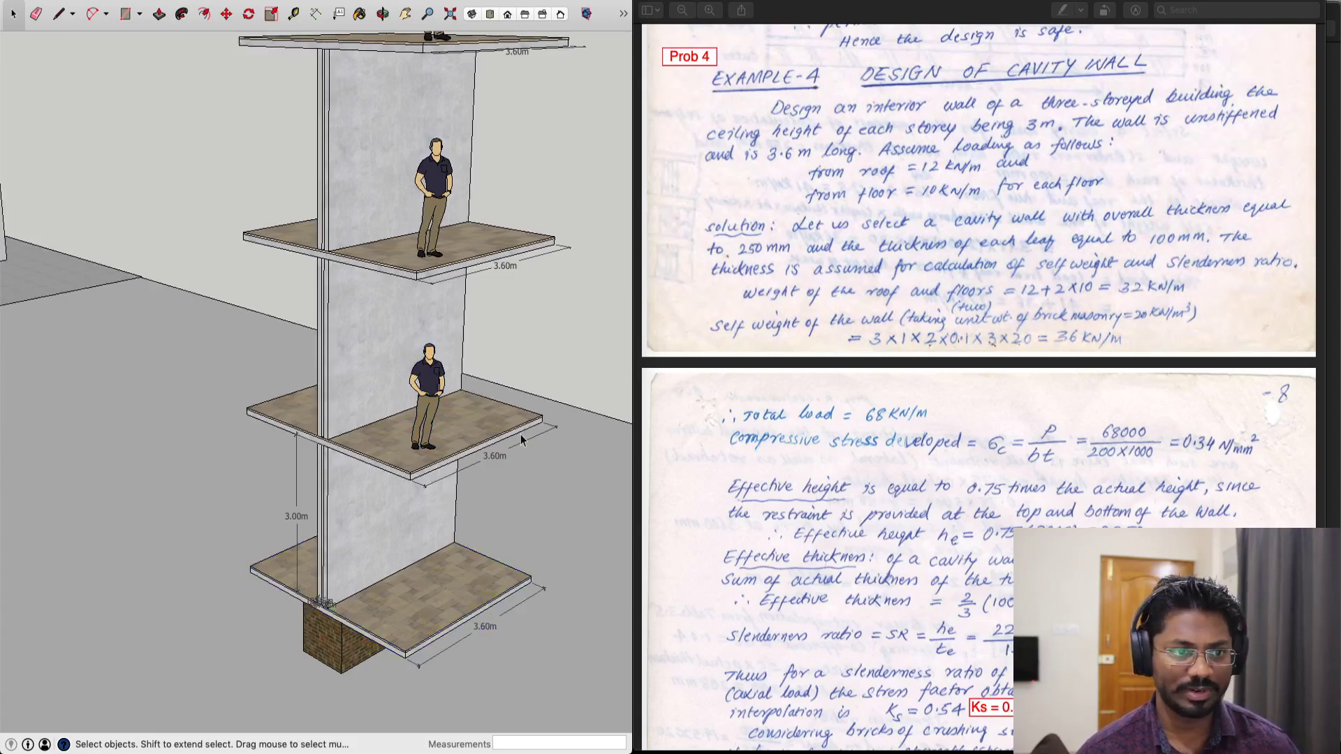
scroll(520, 437, "down", 3)
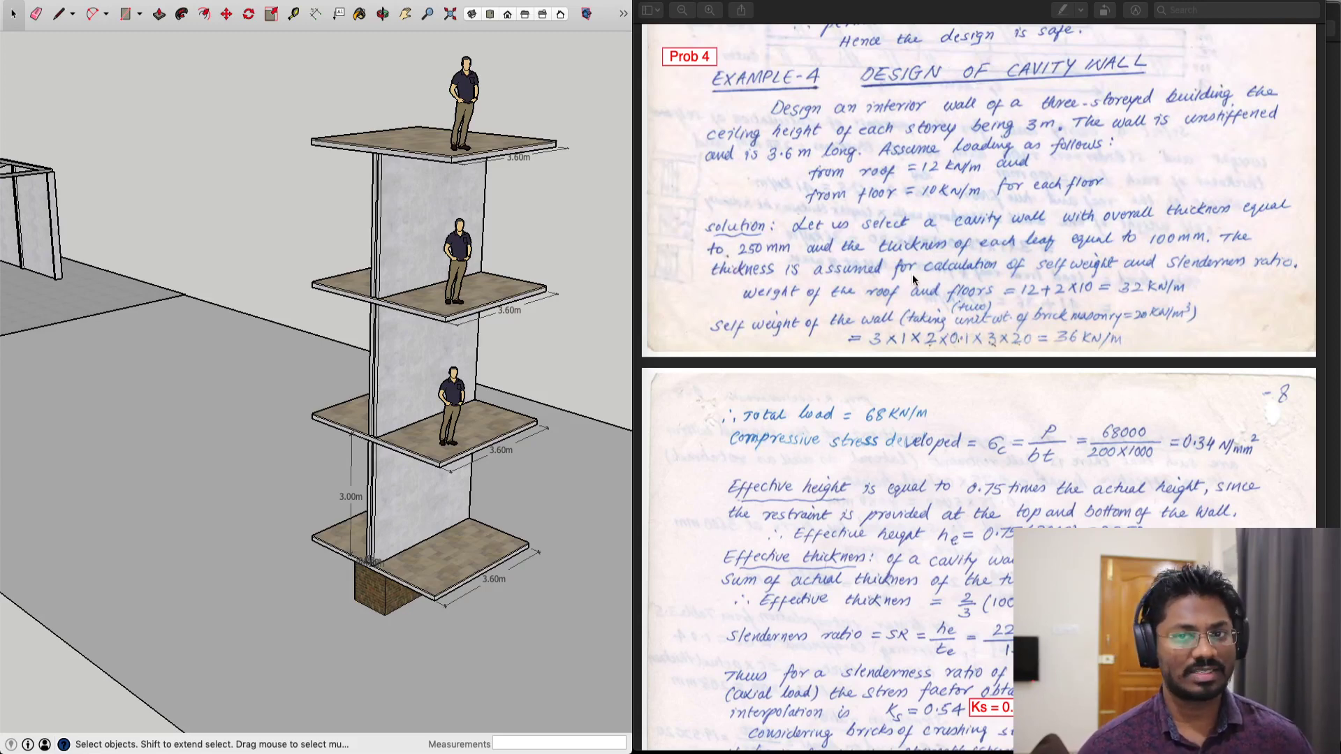
Examine the two leaves, the cavity between them and their thickness dimensions at the foot of the cavity wall.
scroll(352, 388, "up", 5)
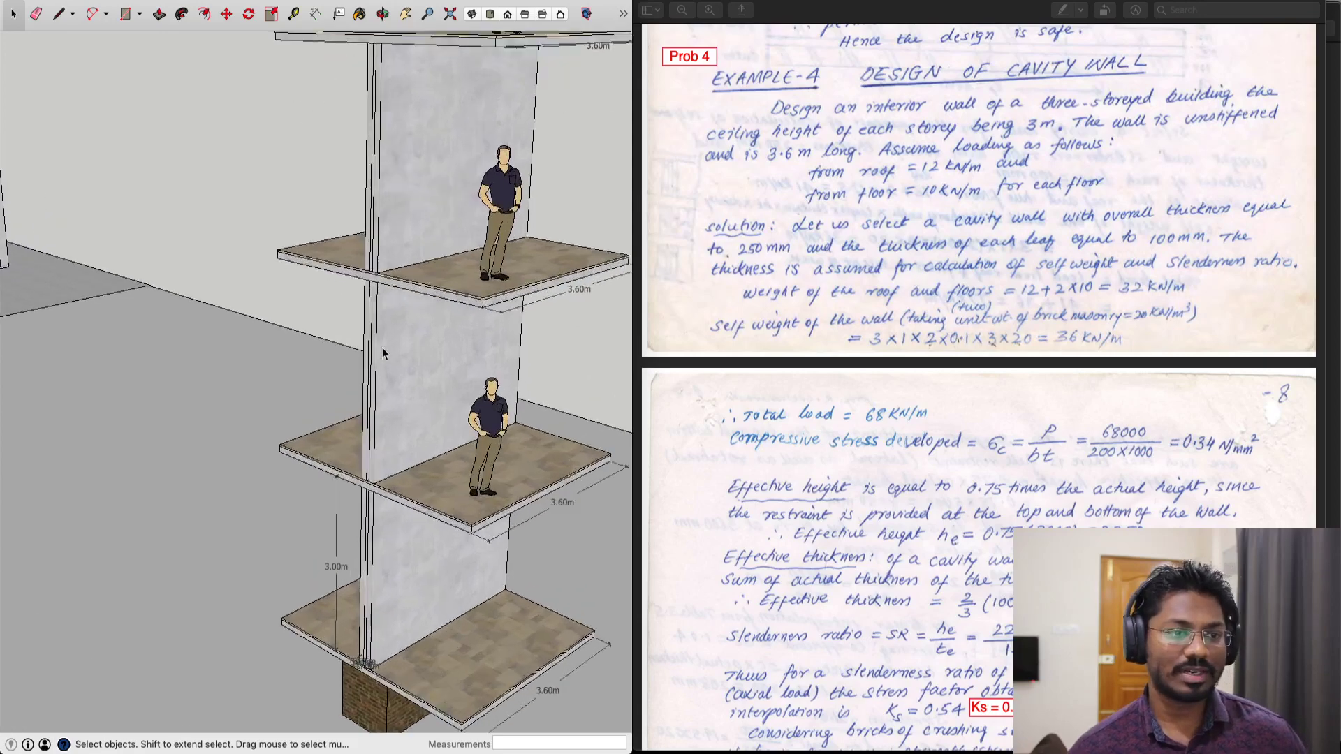
mouse_move(353, 396)
middle_mouse_down()
mouse_move(389, 366)
mouse_move(526, 308)
middle_mouse_up()
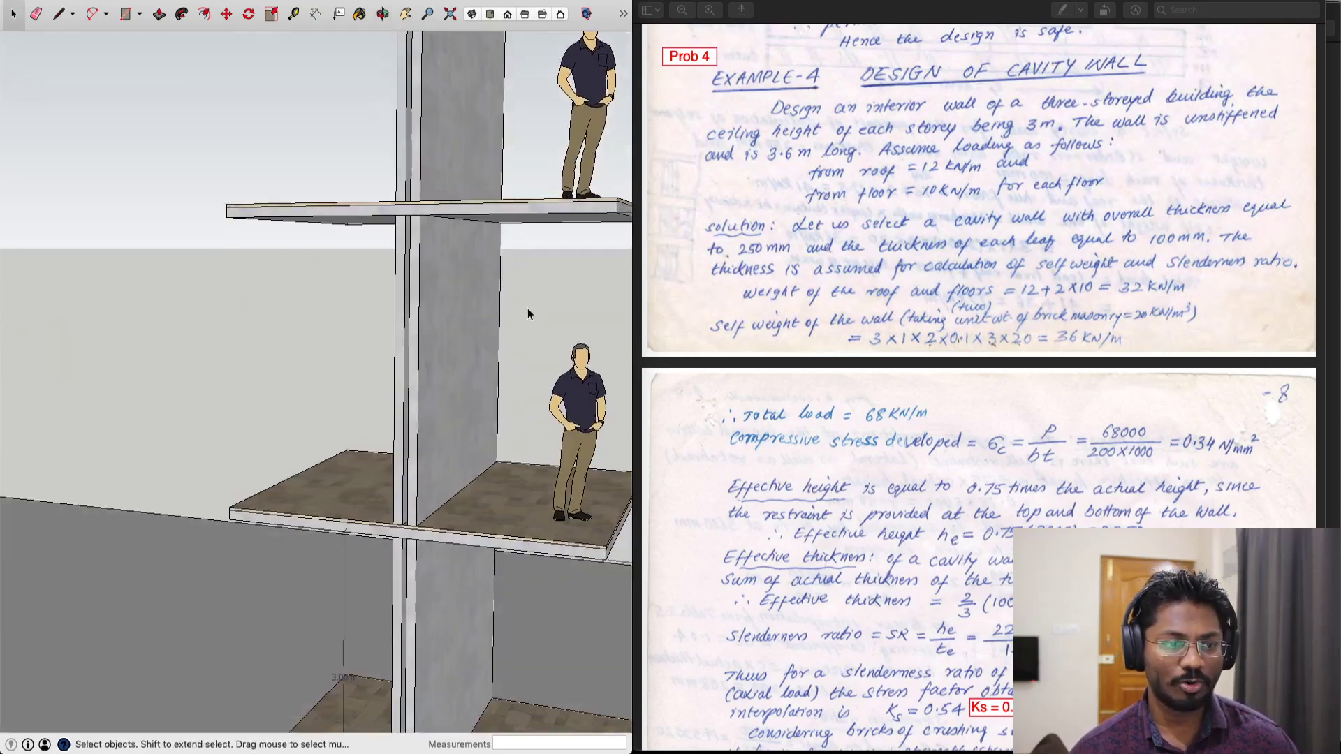
scroll(526, 308, "down", 4)
scroll(381, 541, "up", 6)
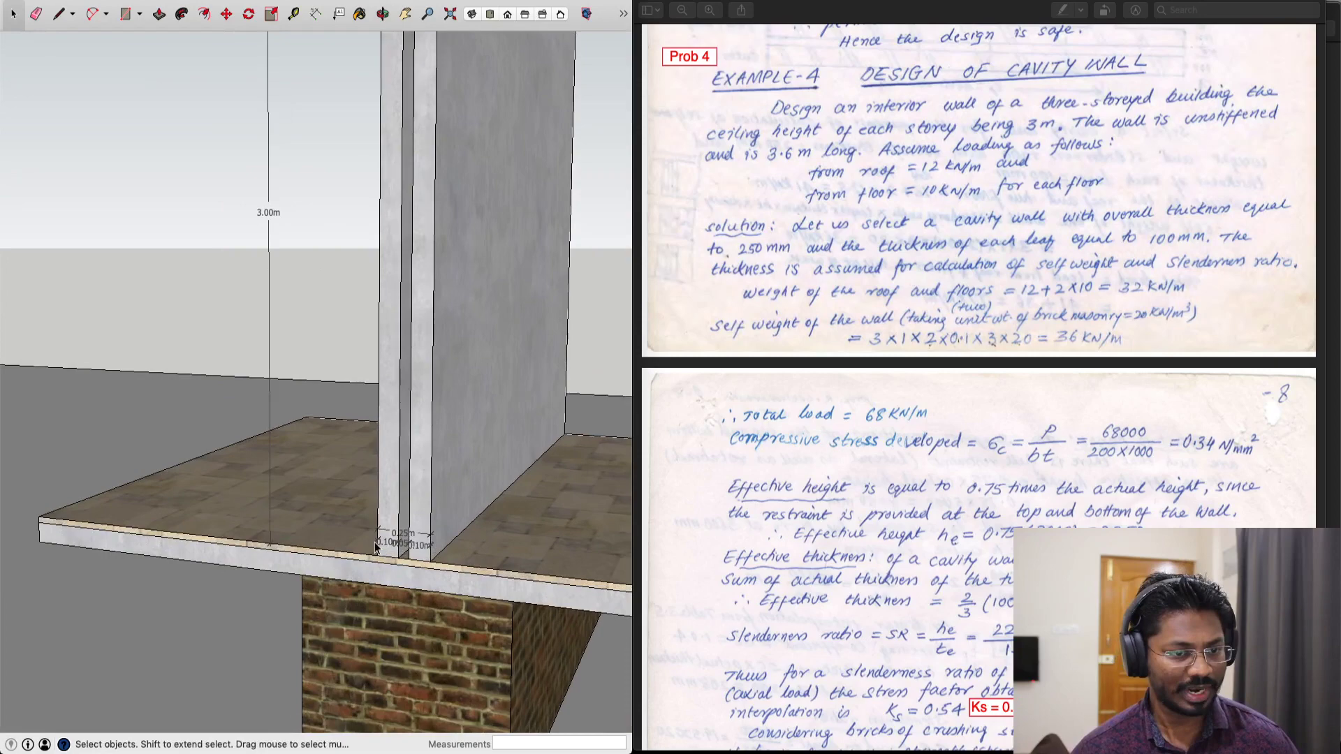
scroll(422, 546, "up", 6)
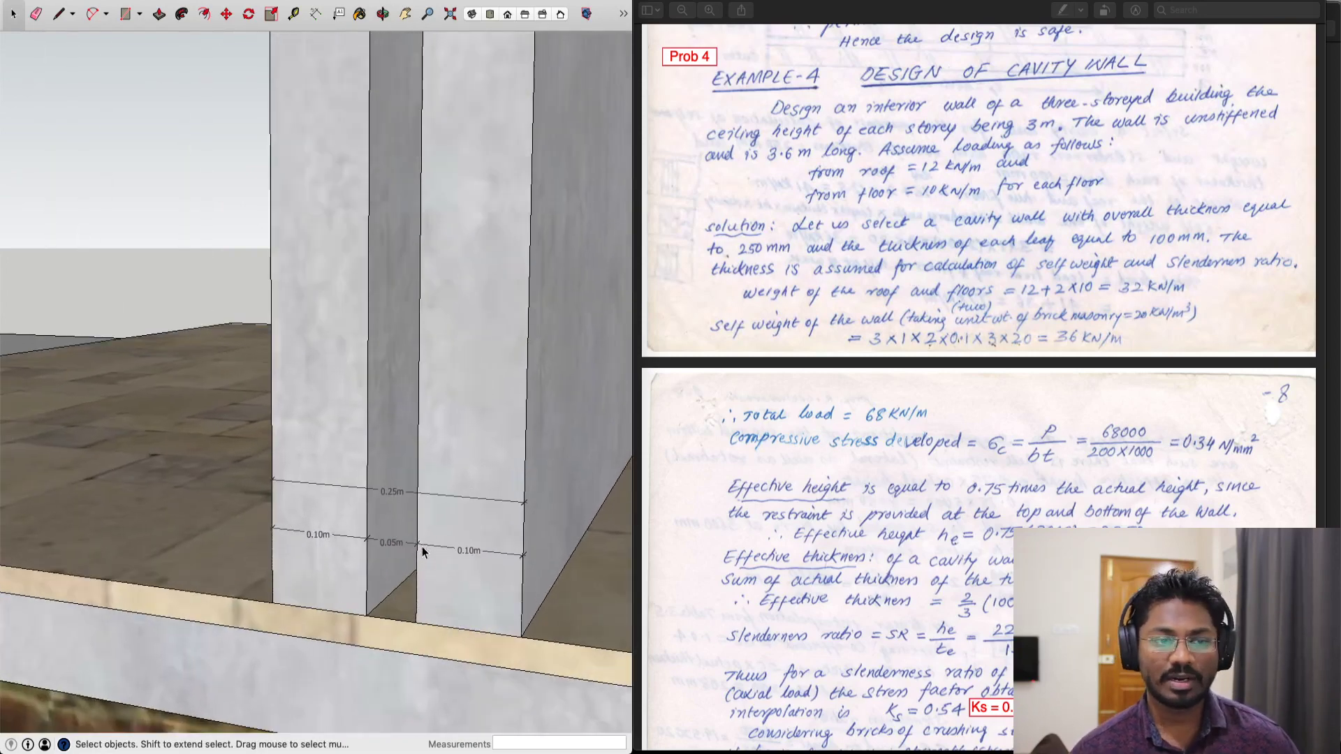
scroll(415, 566, "up", 2)
mouse_move(415, 576)
middle_mouse_down()
mouse_move(518, 502)
mouse_move(487, 487)
mouse_move(417, 509)
mouse_move(444, 502)
middle_mouse_up()
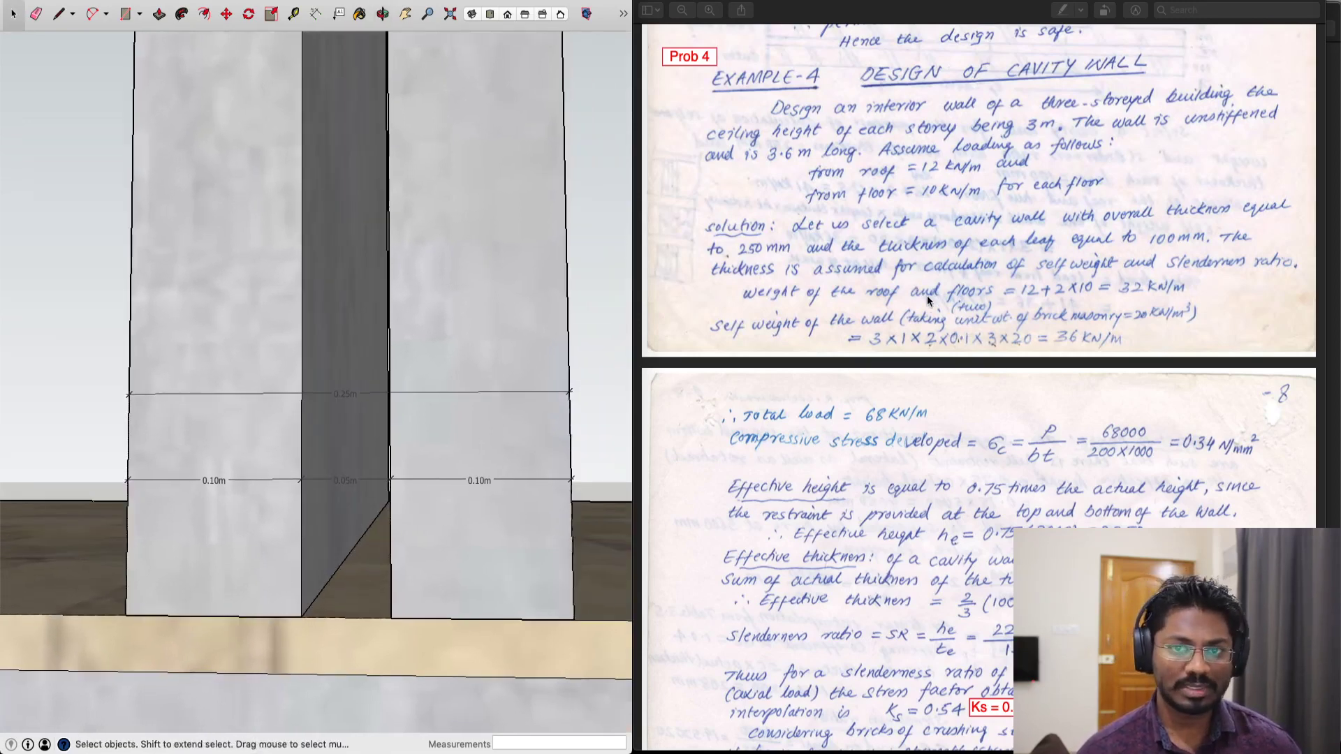
mouse_move(447, 419)
middle_mouse_down()
mouse_move(479, 482)
mouse_move(399, 524)
middle_mouse_up()
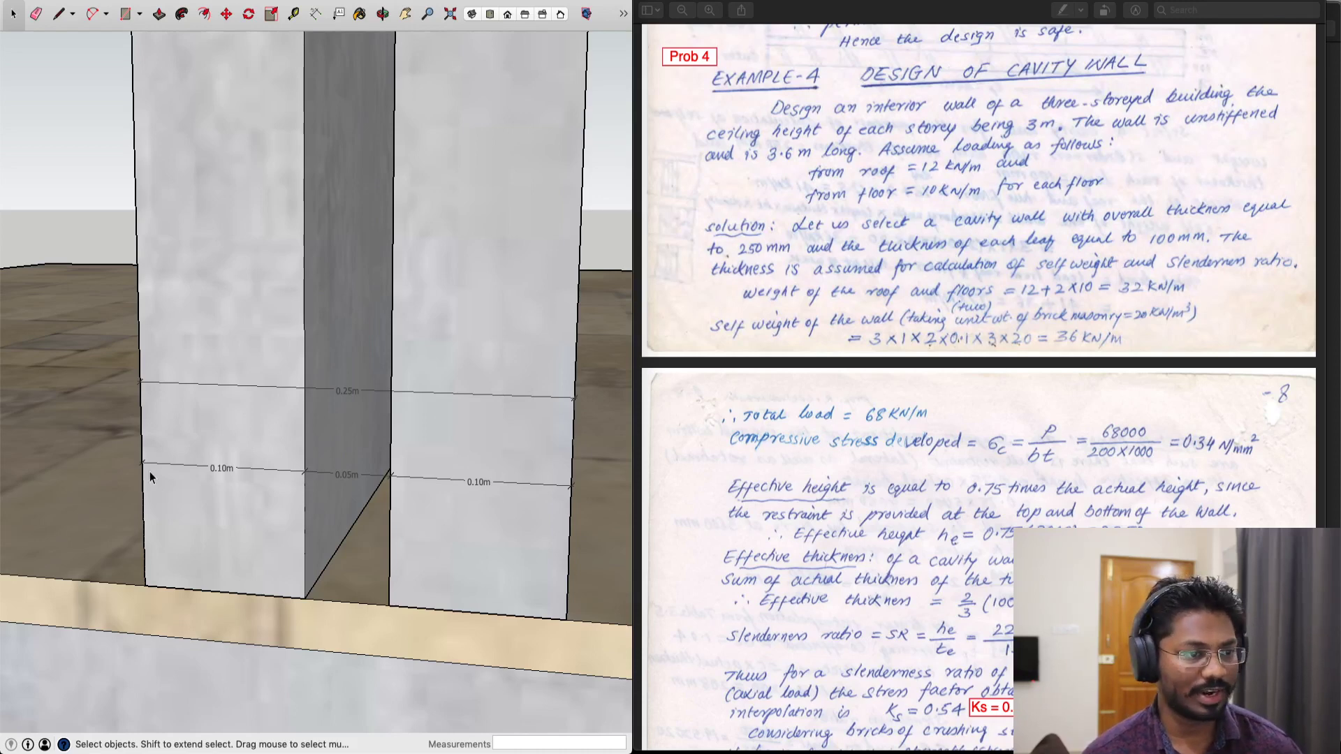
Select the lowest storey's cavity wall and inspect the thickness of each leaf and of the gap up close.
left_click(239, 484)
scroll(468, 507, "down", 3)
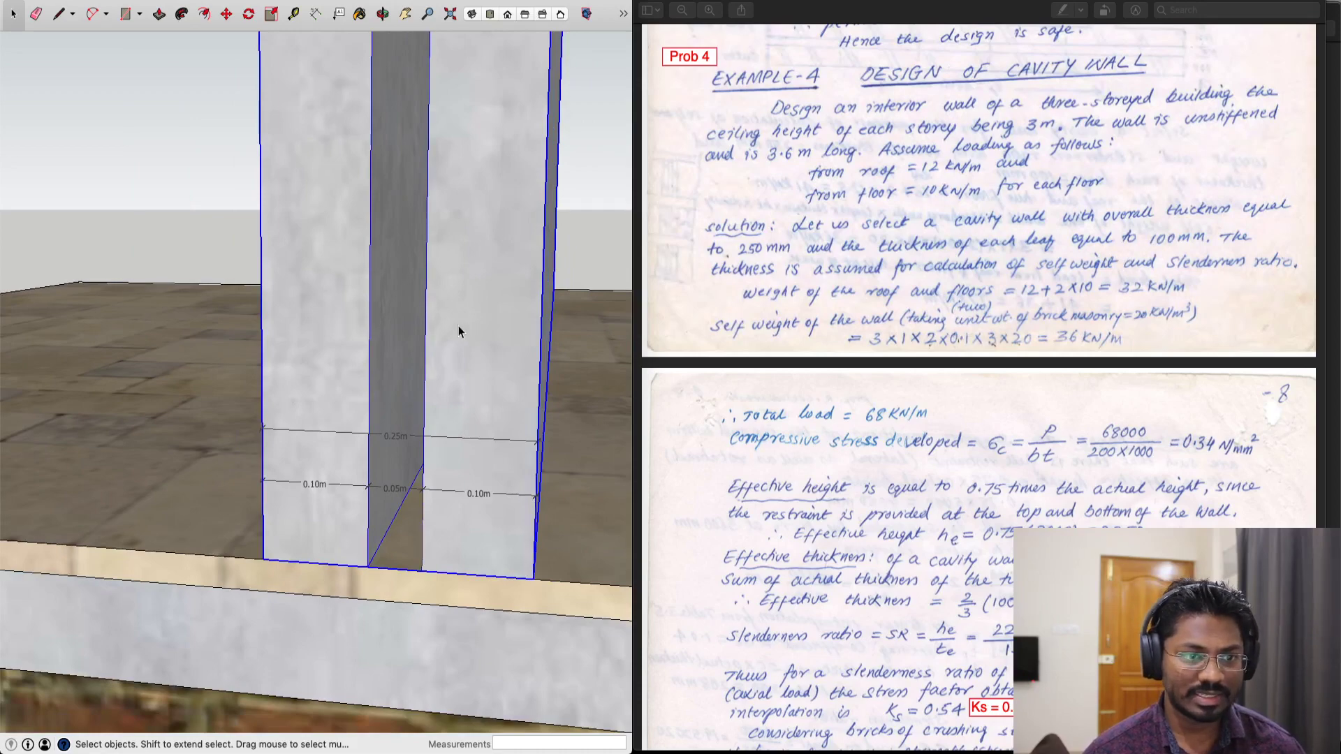
scroll(316, 493, "up", 4)
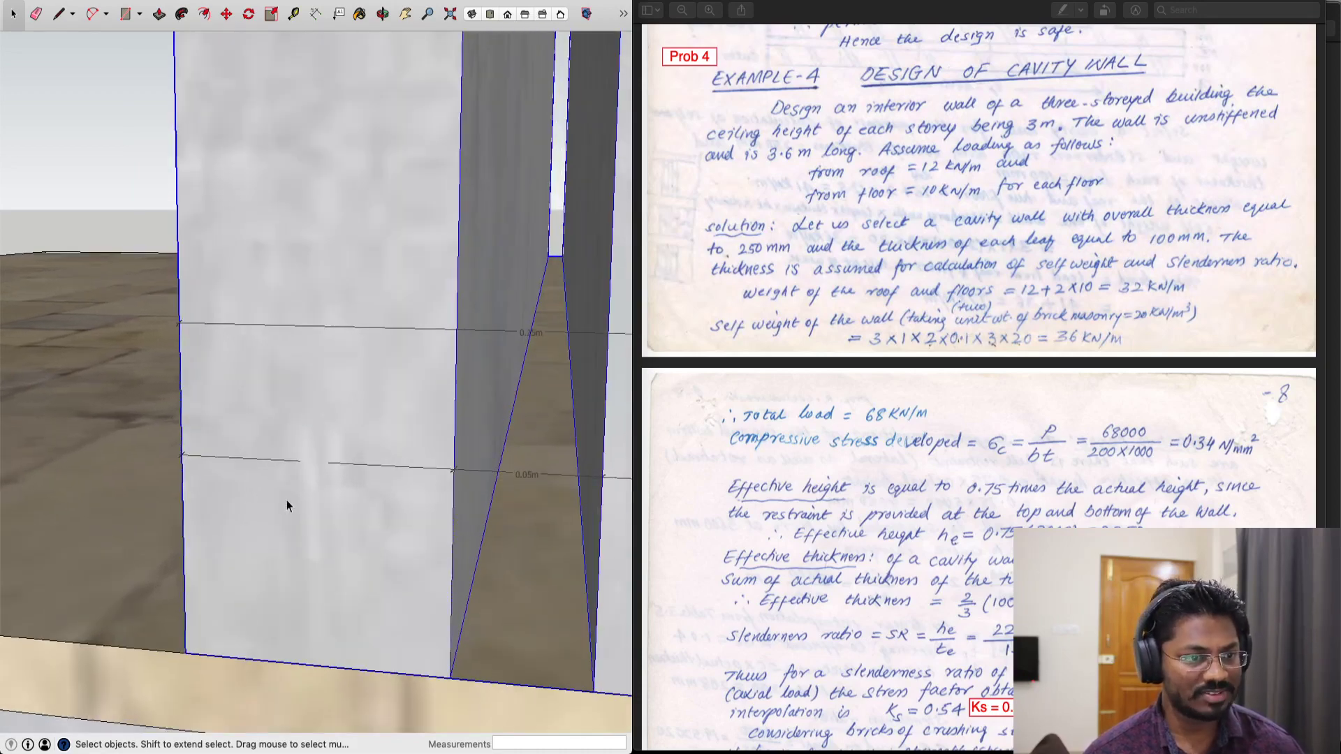
scroll(318, 489, "down", 3)
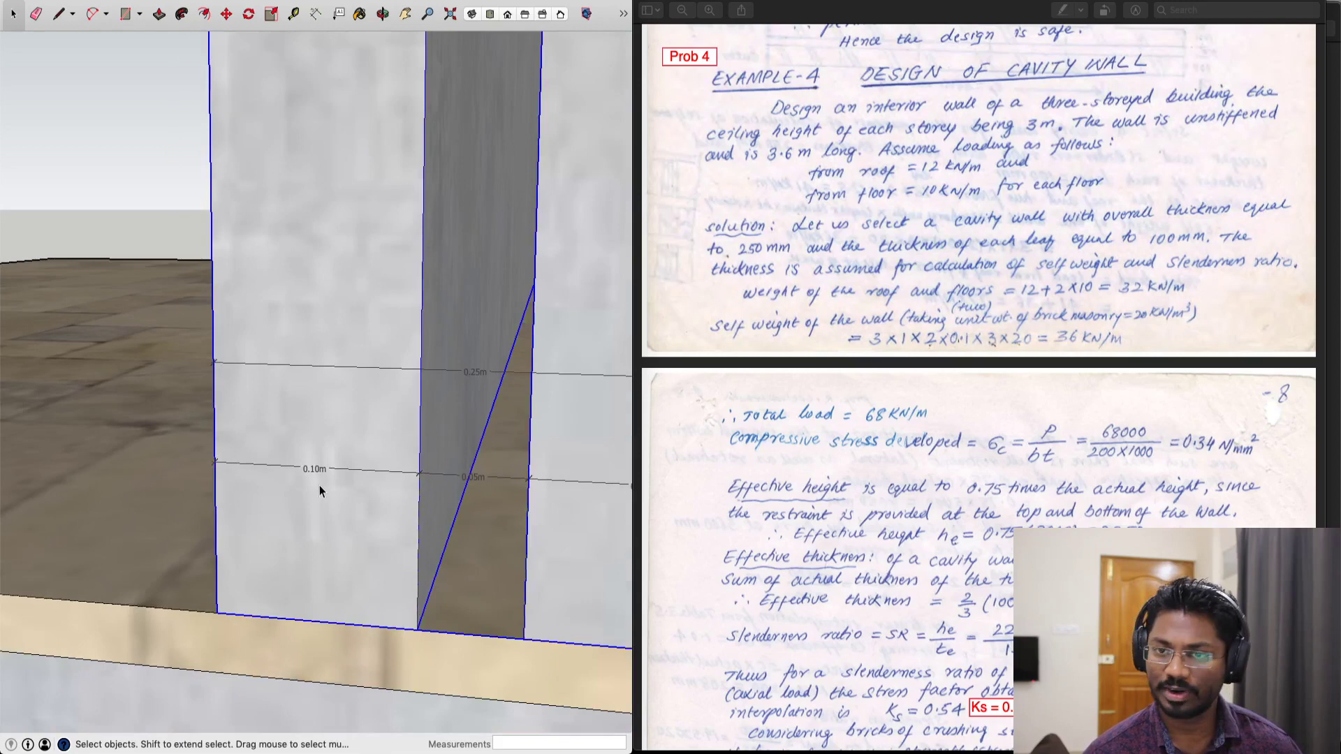
middle_click_drag(389, 493, 467, 479)
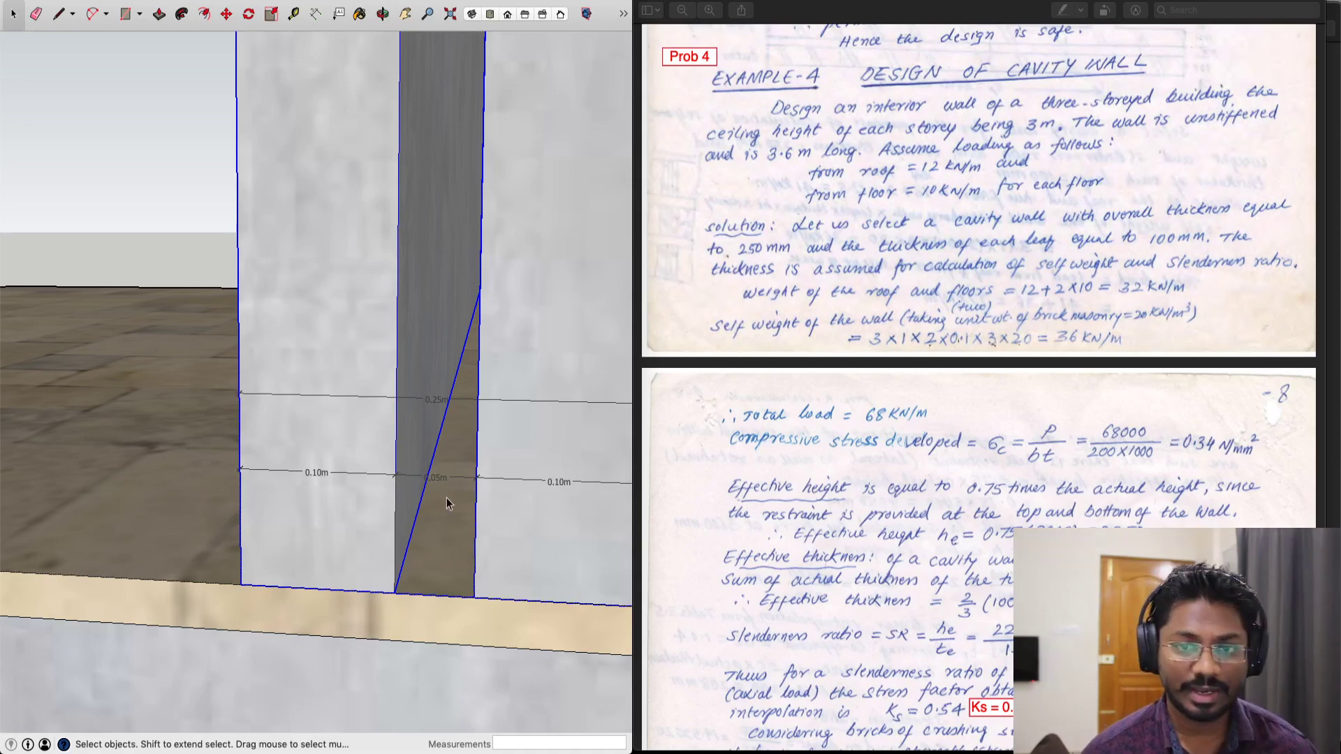
scroll(447, 496, "down", 3)
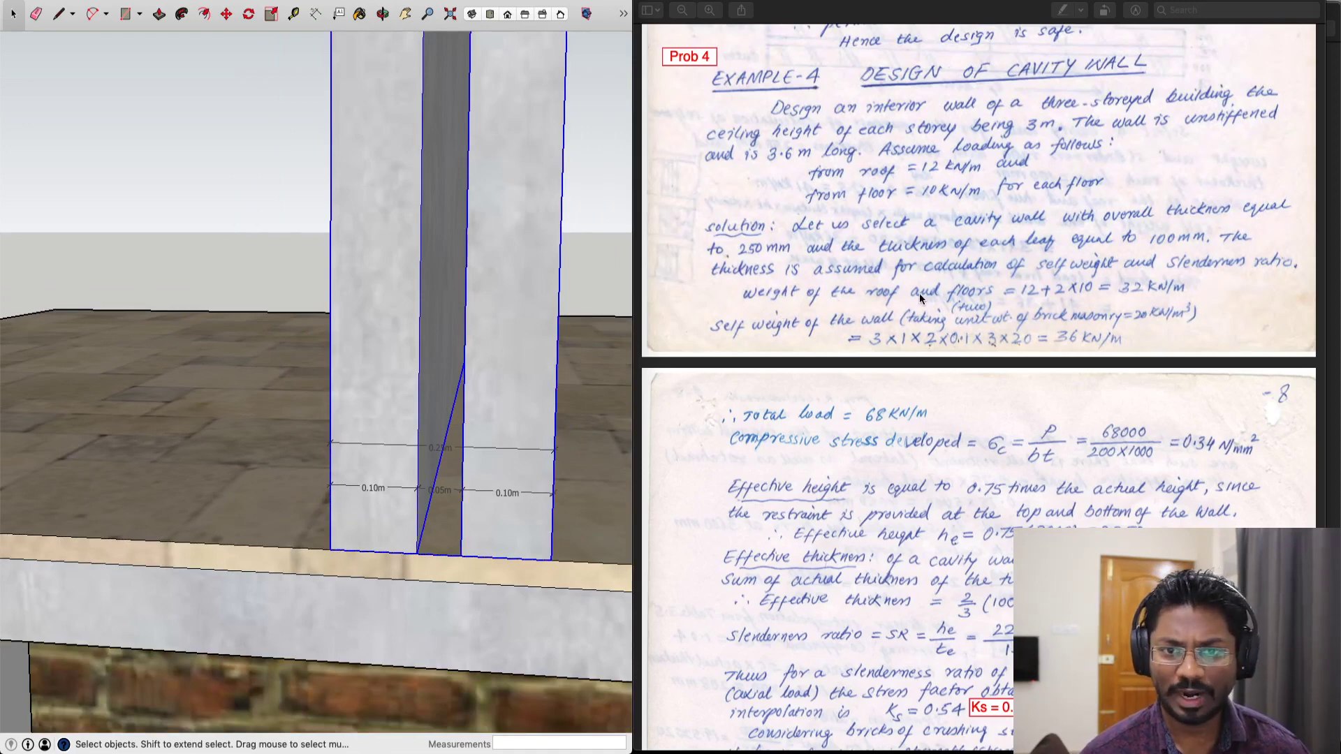
Switch to the handwritten notes and review the Example 4 roof and floor loading and the weight calculation.
left_click(969, 303)
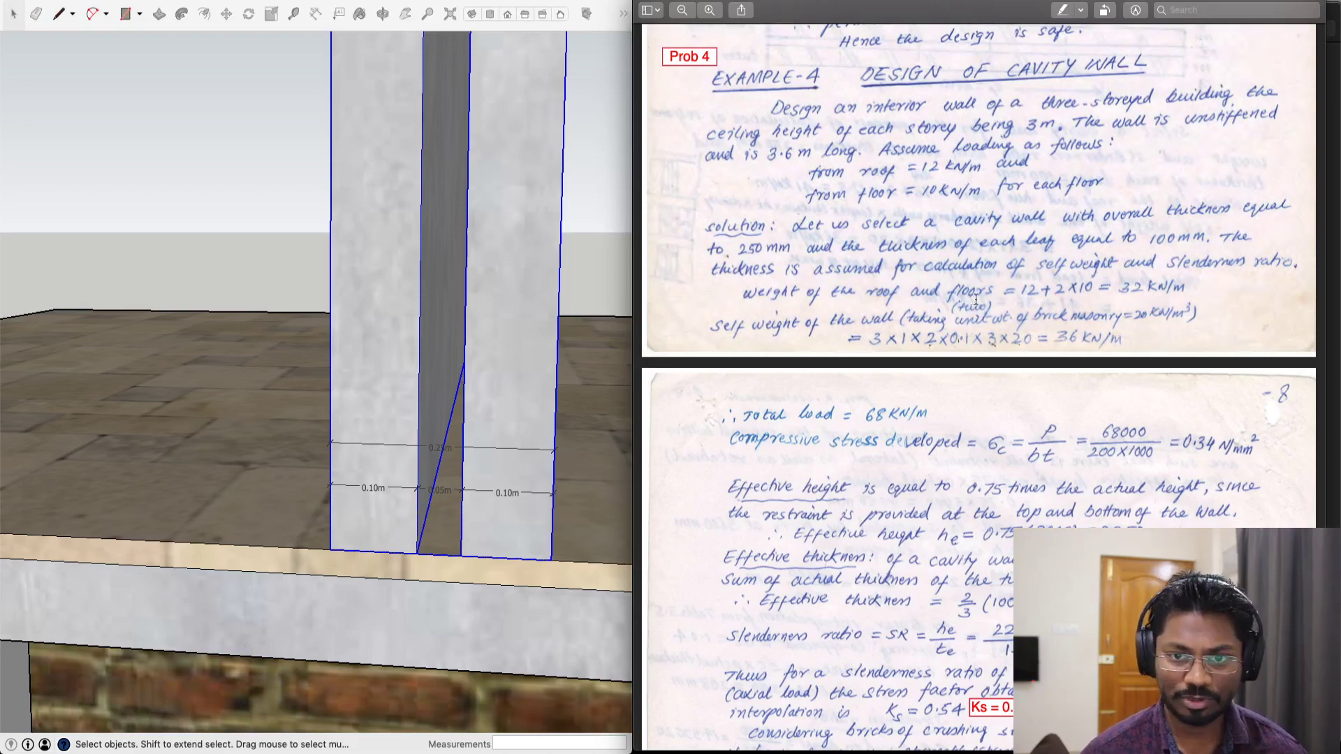
scroll(487, 311, "down", 5)
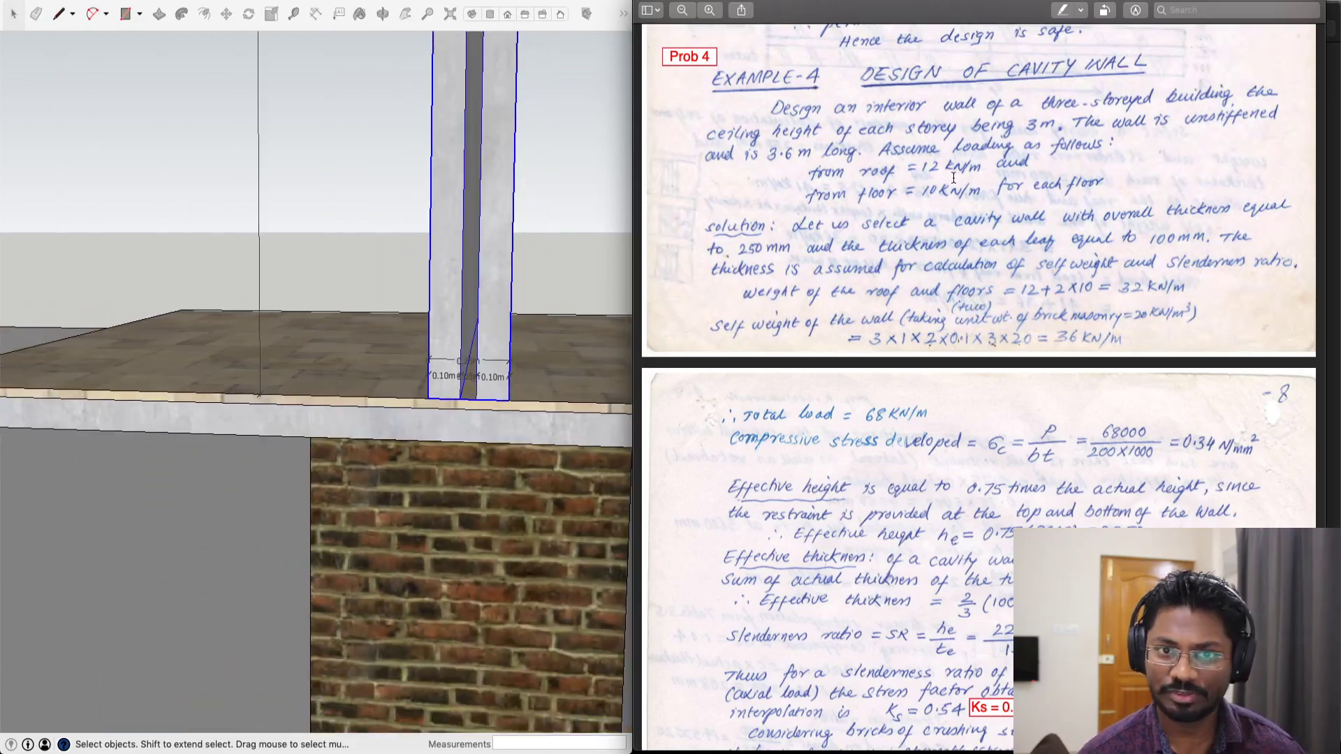
scroll(954, 178, "up", 1)
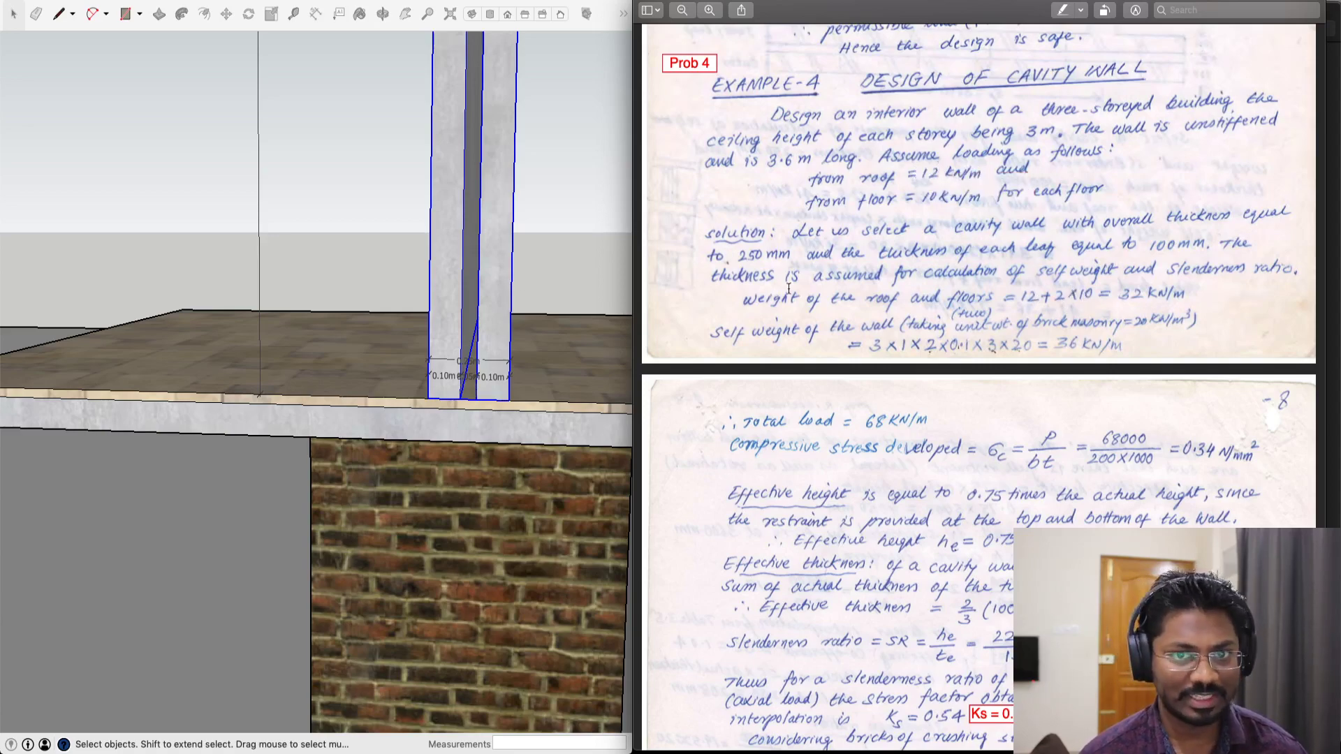
Return to the wall model, clear the selection and highlight the two intermediate floor slabs one at a time.
scroll(517, 199, "down", 10)
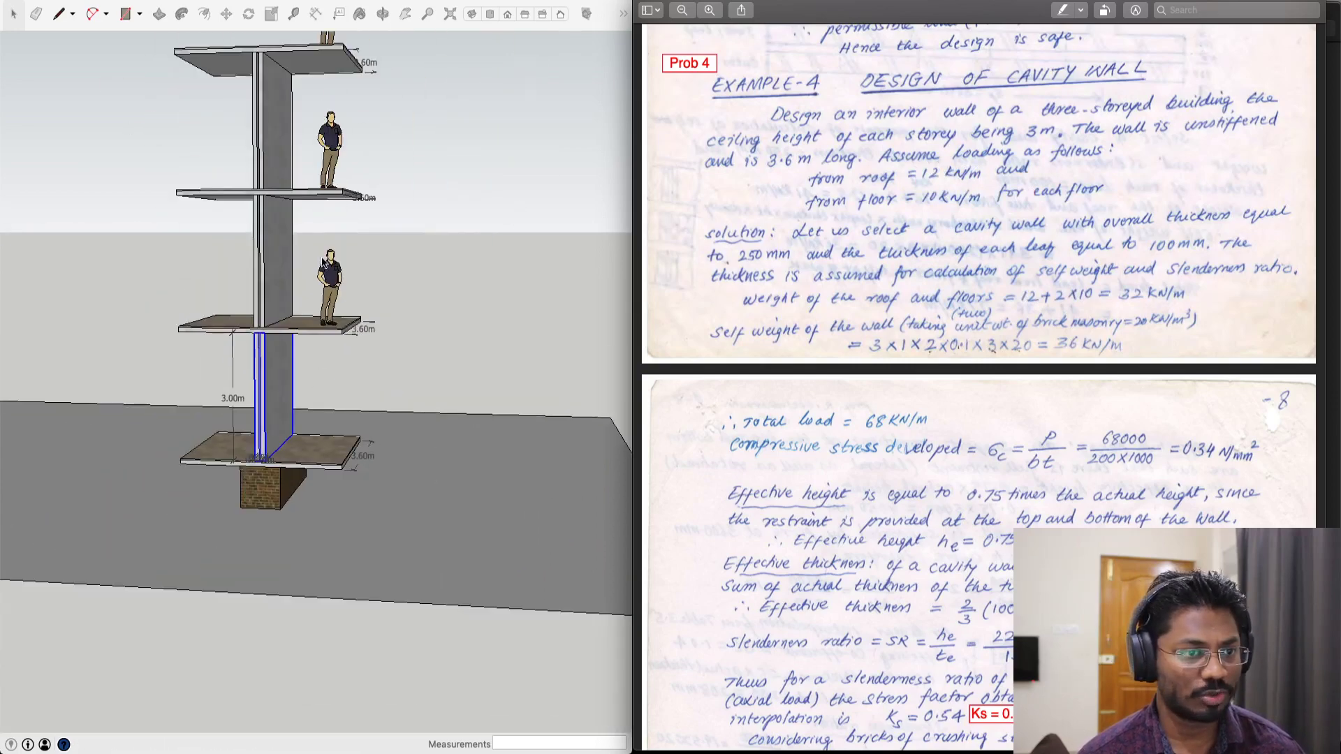
scroll(325, 258, "up", 5)
left_click(444, 197)
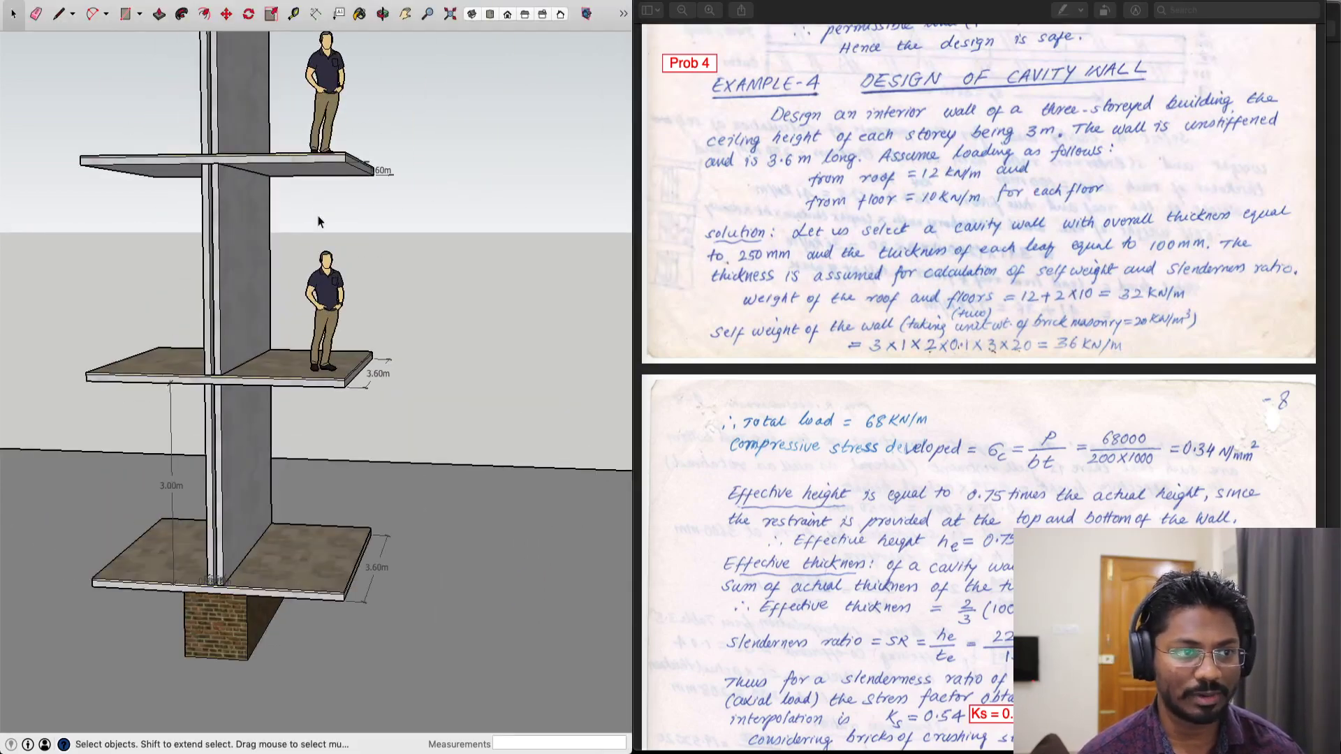
left_click(311, 159)
left_click(278, 384)
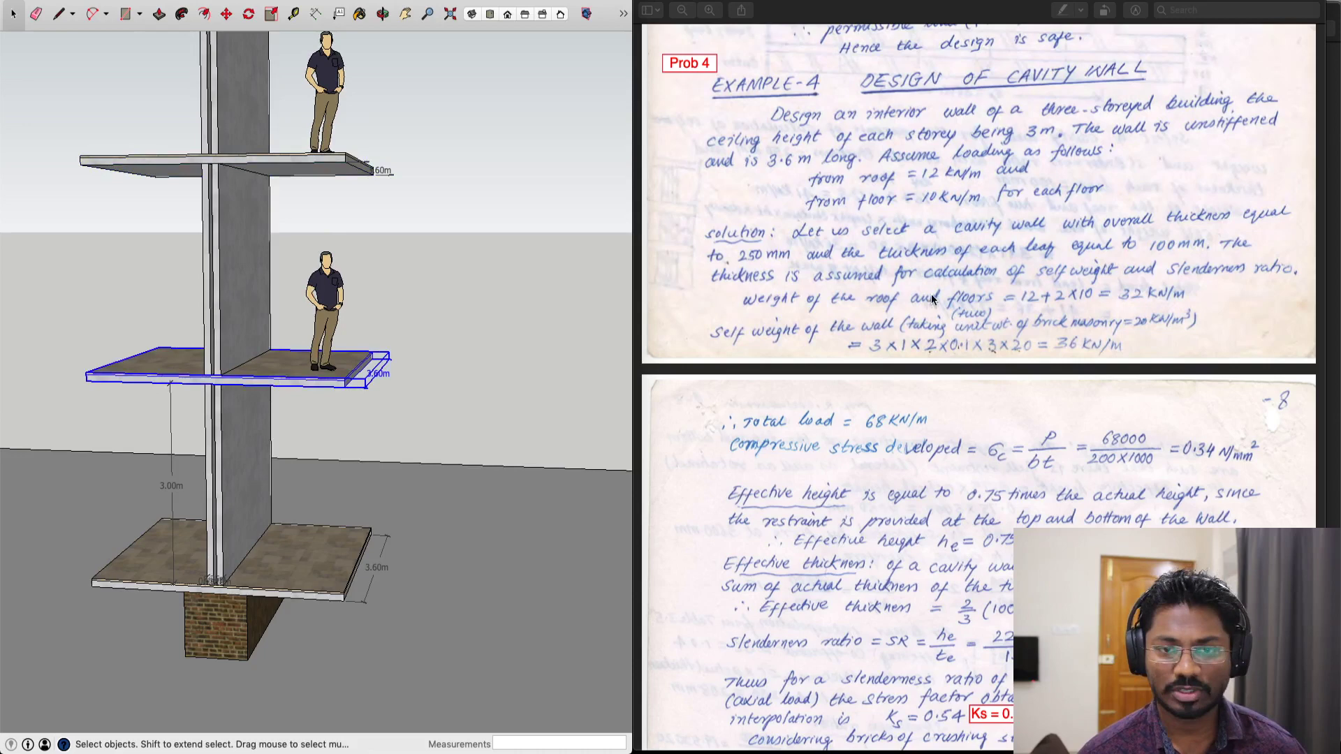